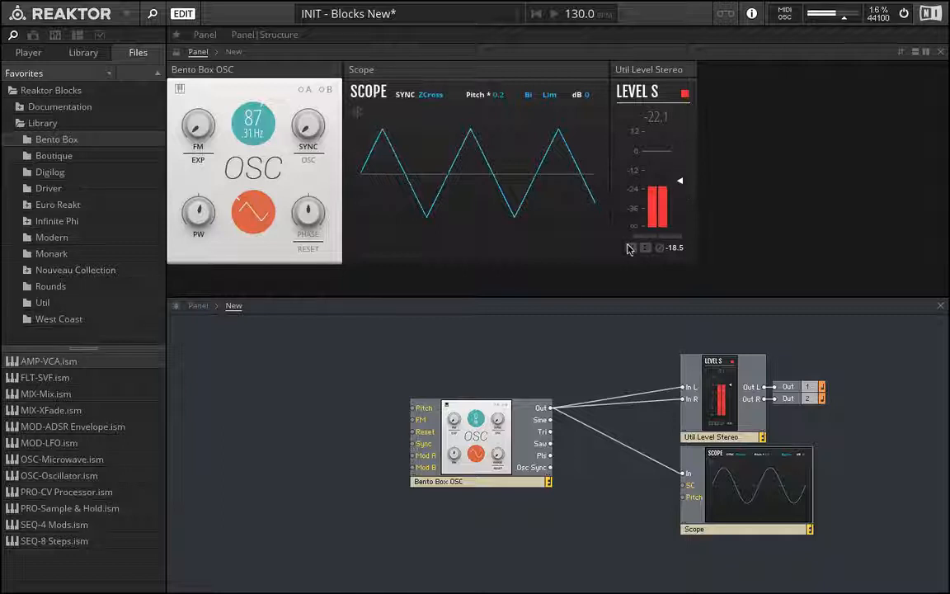
Step: Raise the Util Level Stereo block's level to -6.9 while its input is muted, and unmute it
left_click(630, 247)
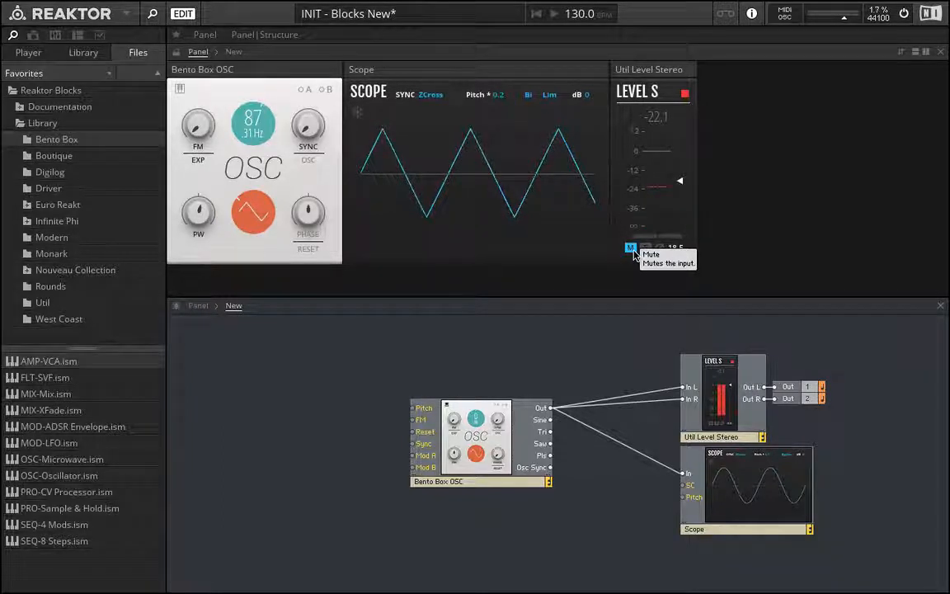
left_click(724, 355)
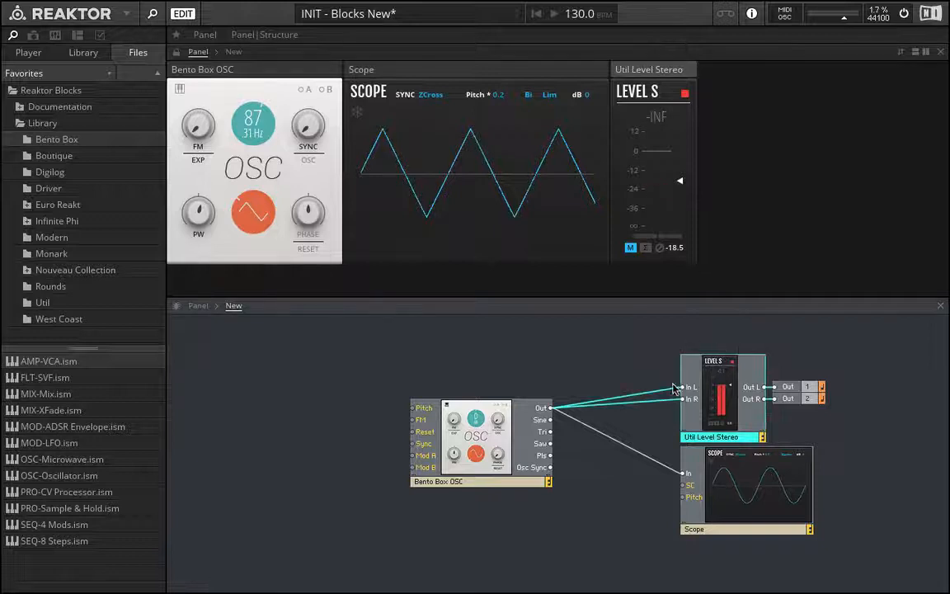
left_click_drag(674, 389, 697, 401)
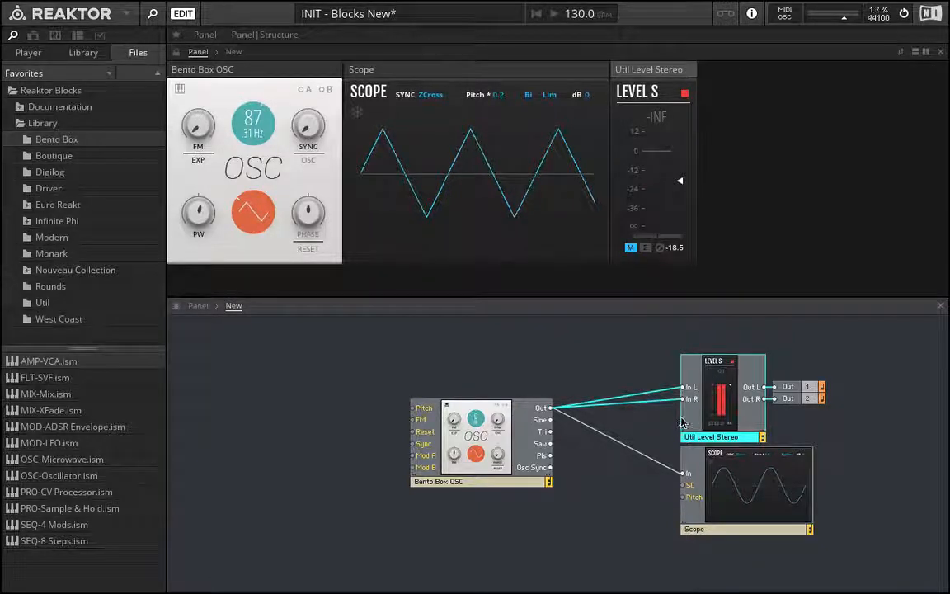
mouse_move(682, 421)
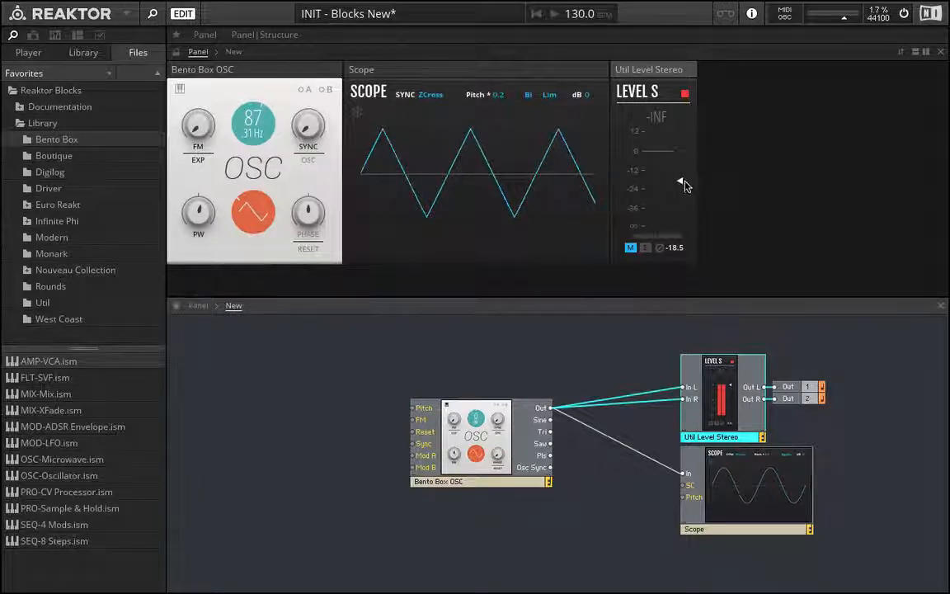
left_click(685, 185, "ctrl")
left_click_drag(680, 158, 682, 174)
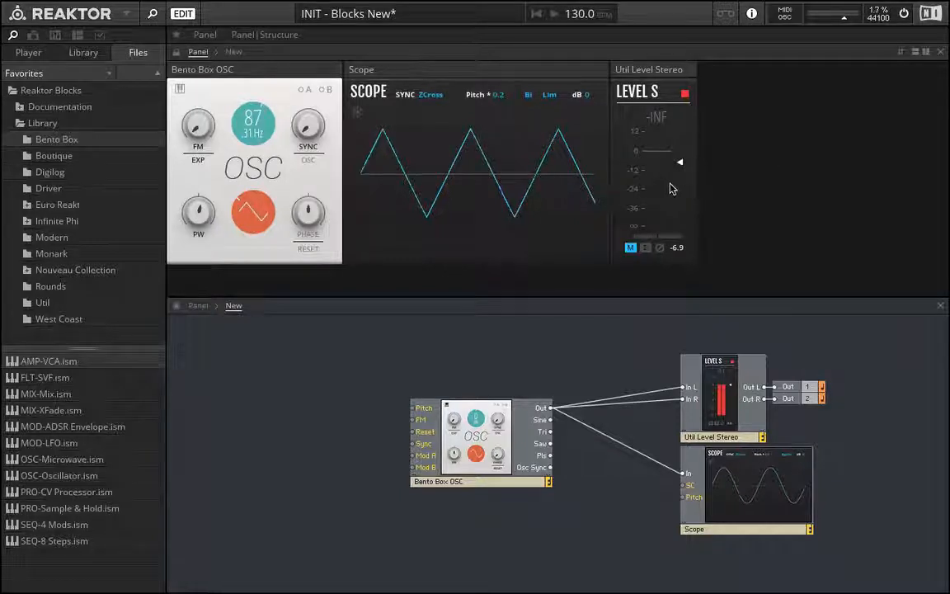
left_click(630, 247)
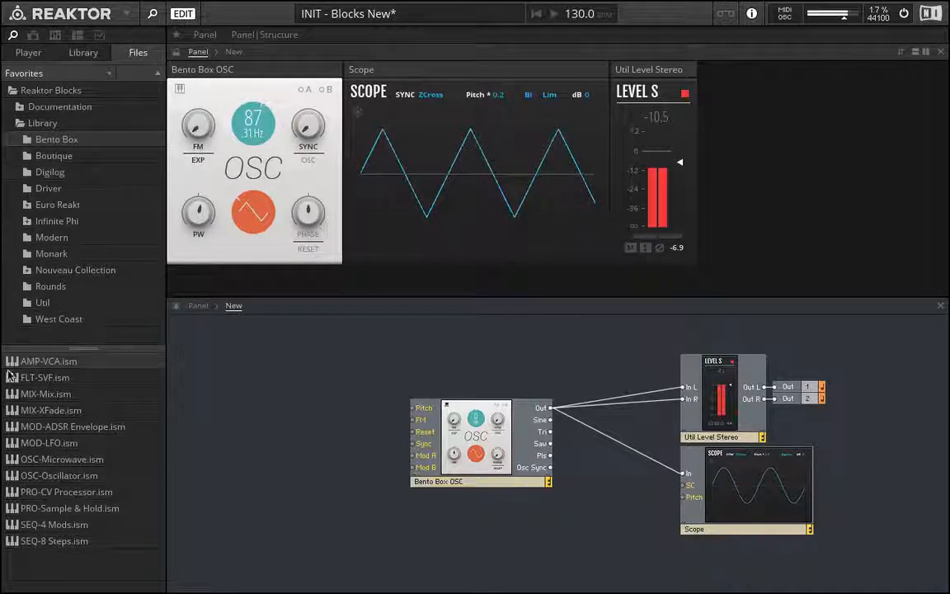
Step: Insert the Bento Box AMP-VCA block between the oscillator and Util Level Stereo, removing the oscillator's wires to In L and In R
left_click_drag(44, 371, 537, 536)
left_click_drag(467, 449, 386, 437)
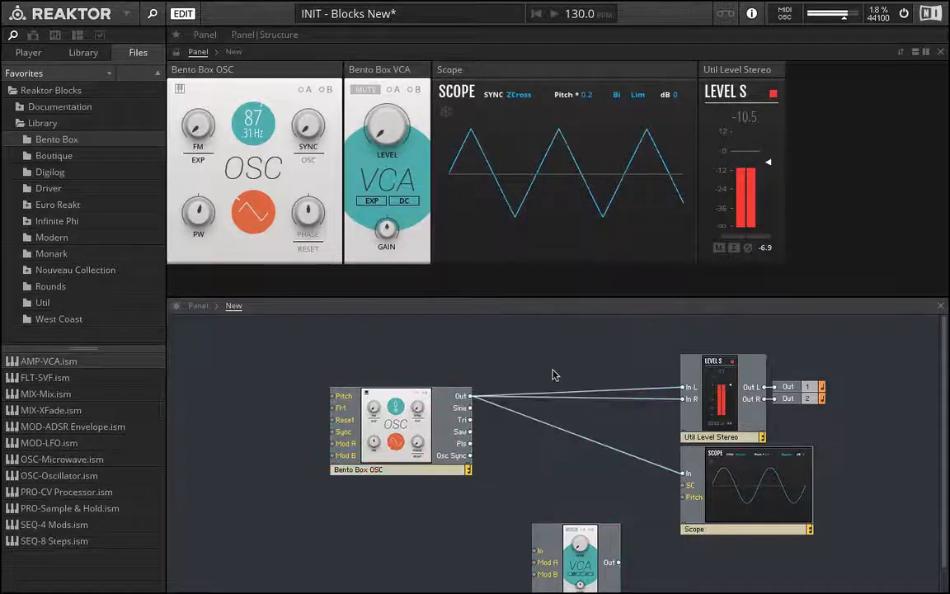
key("Delete")
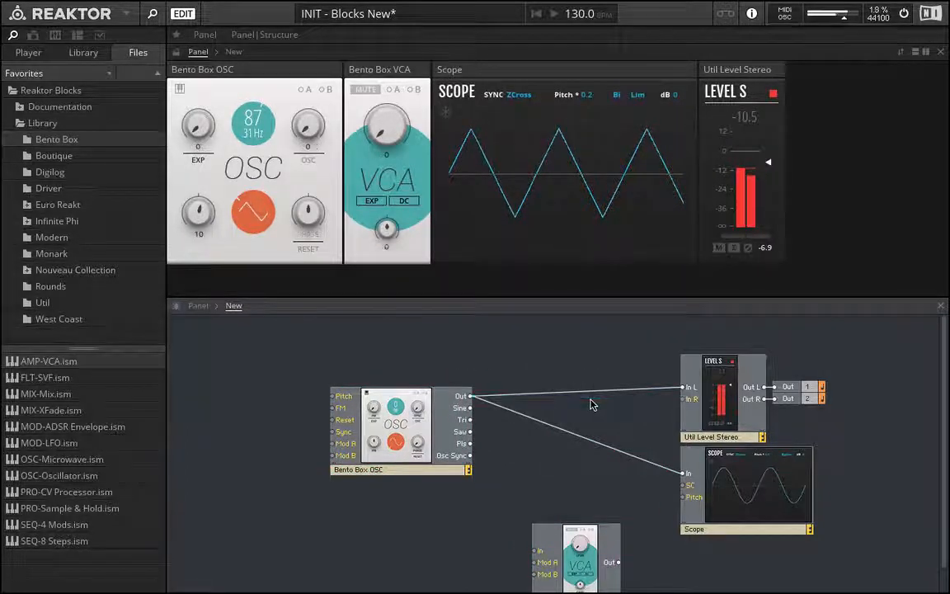
left_click(583, 391)
key("Delete")
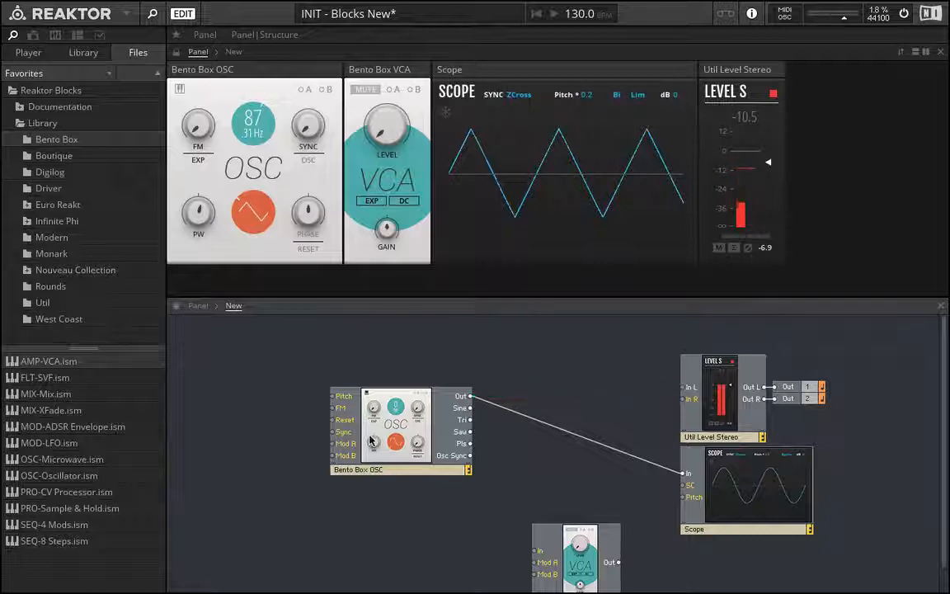
left_click_drag(396, 429, 345, 442)
left_click_drag(554, 543, 554, 406)
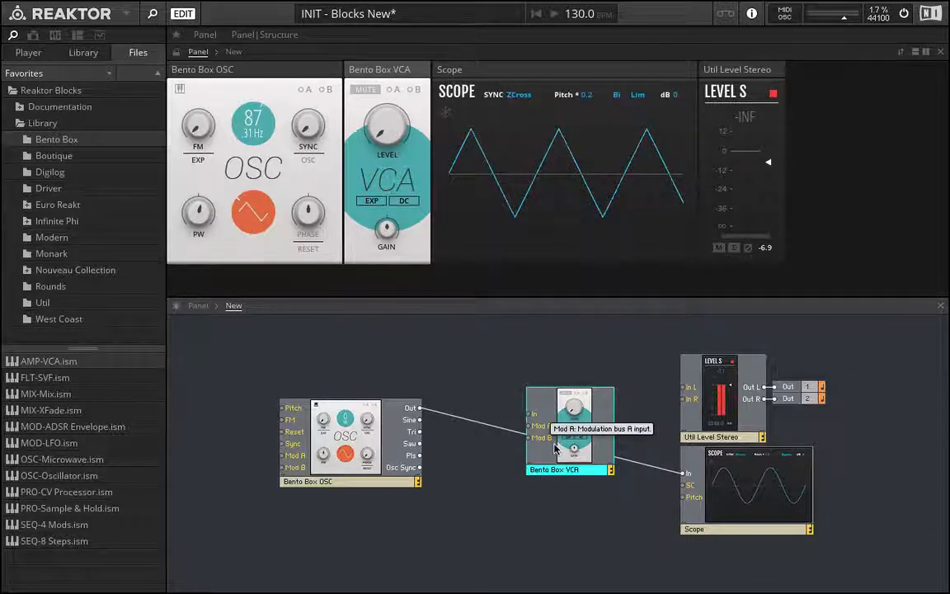
Step: Examine the VCA's Level knob and its modulation A amount control
left_click_drag(382, 136, 391, 165)
left_click(393, 90)
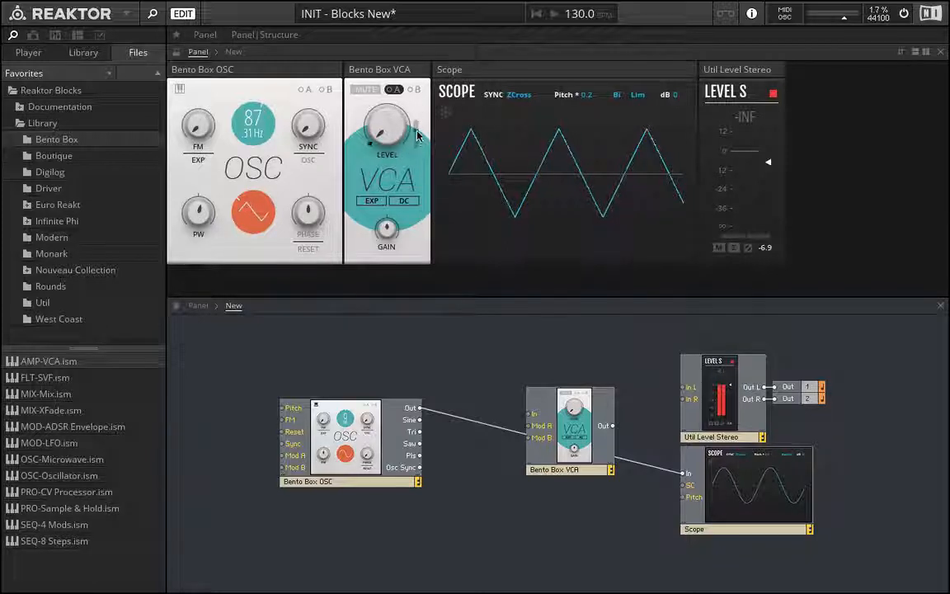
left_click(394, 90)
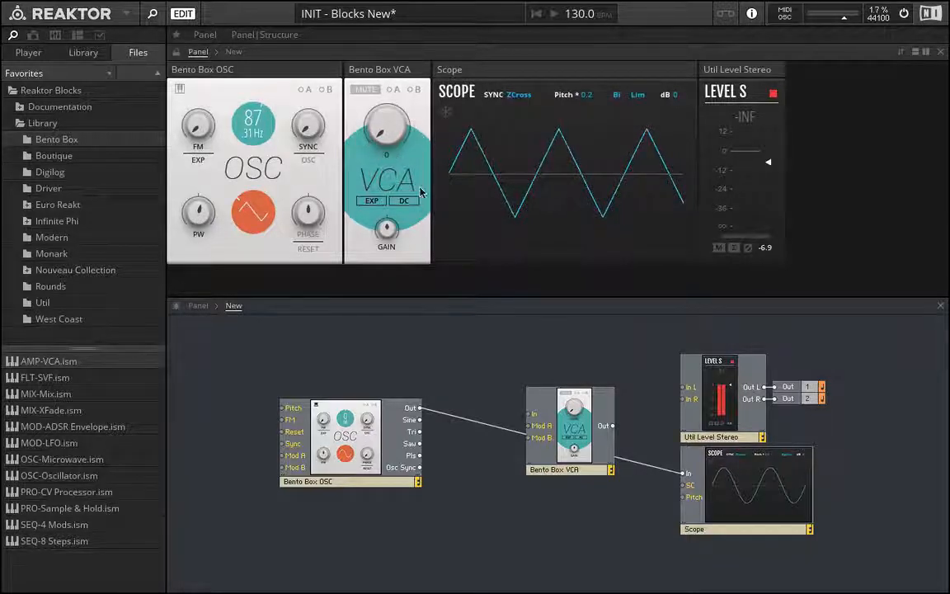
Step: Wire the oscillator's Out to the VCA's In and the VCA's Out to Util Level Stereo's In L and In R
left_click_drag(590, 432, 685, 387)
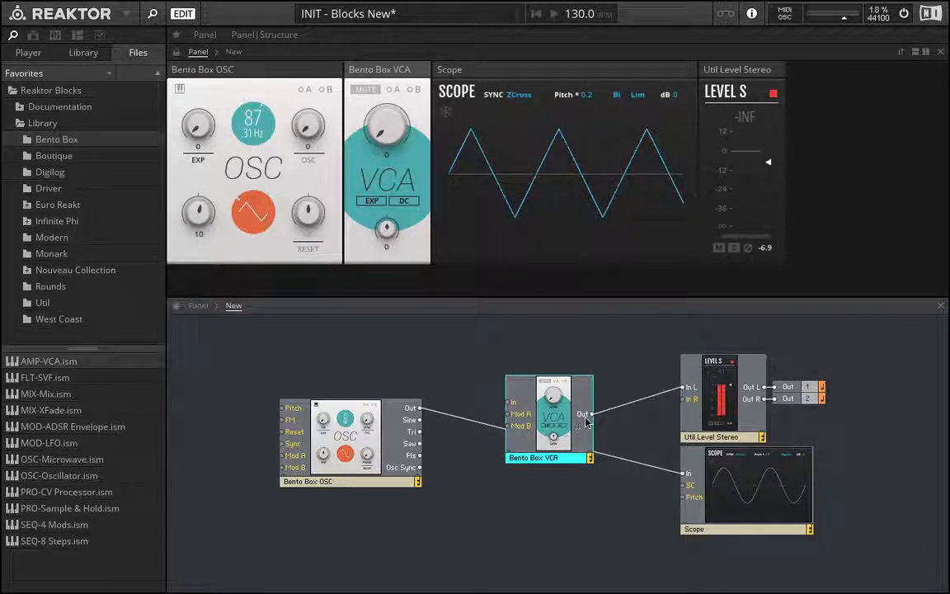
left_click_drag(592, 414, 684, 399)
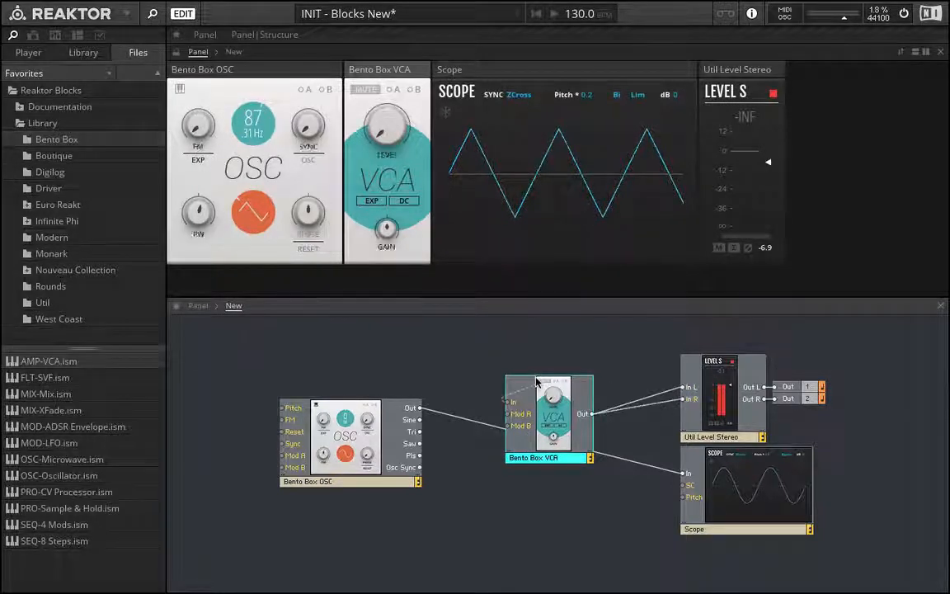
left_click_drag(536, 381, 481, 342)
left_click_drag(420, 408, 510, 403)
left_click_drag(514, 401, 576, 354)
left_click(445, 413)
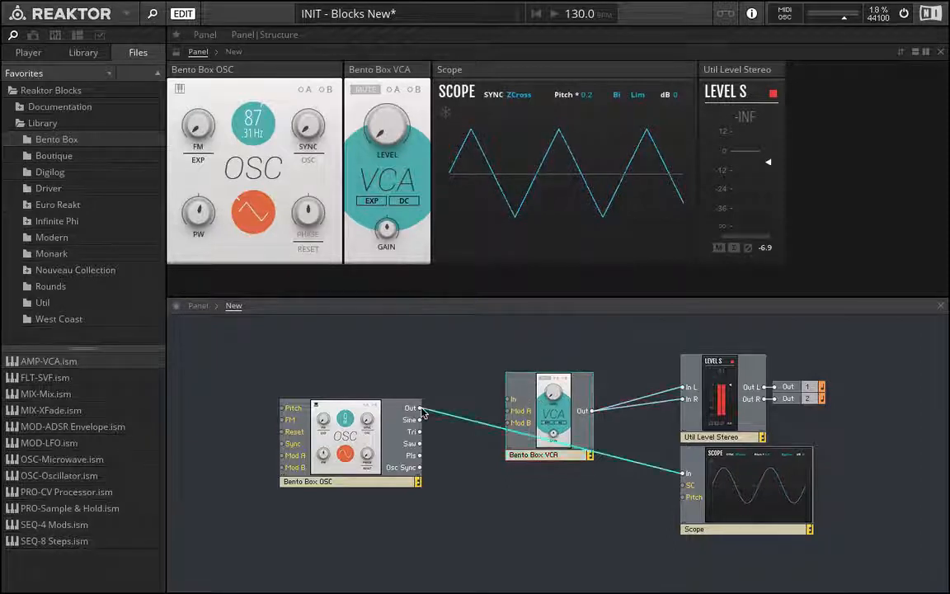
left_click_drag(509, 400, 420, 409)
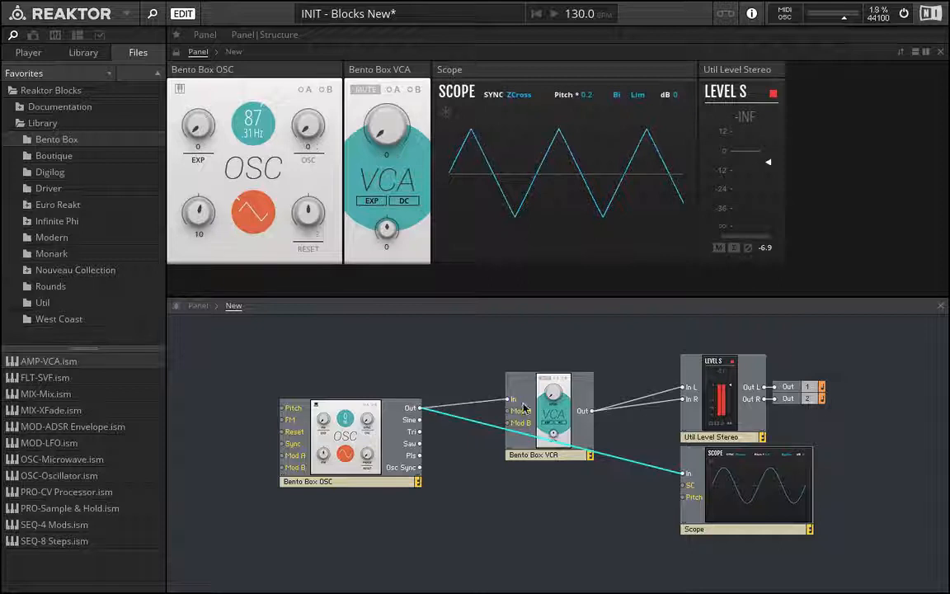
left_click_drag(550, 404, 549, 383)
Step: Sweep the VCA's Level knob up and back down to 0 to test the volume control
left_click_drag(386, 134, 350, 24)
left_click_drag(389, 192, 365, 260)
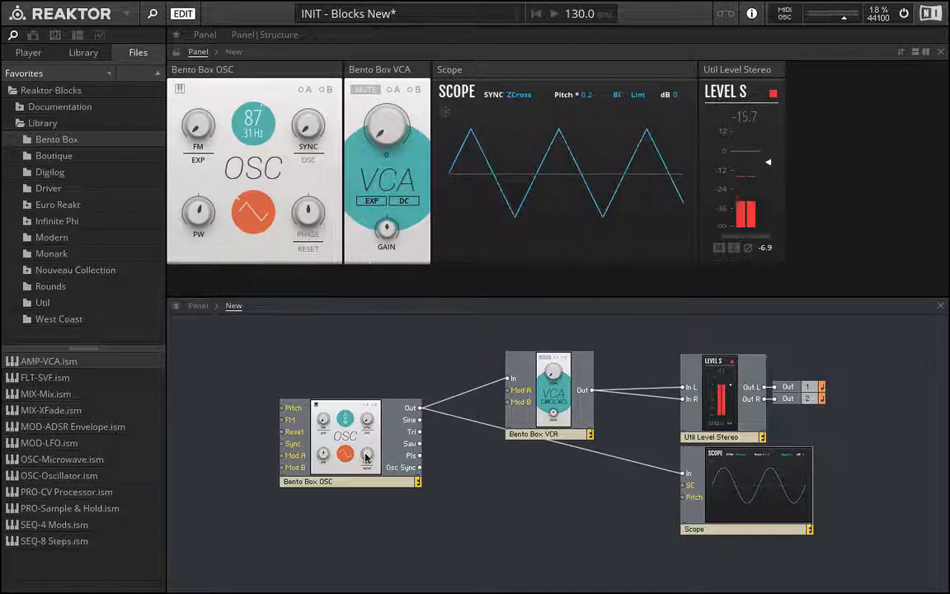
Step: Add the Bento Box MOD-LFO block, connect its Out to the VCA's Mod A, and place its panel before the VCA
left_click_drag(44, 447, 507, 390)
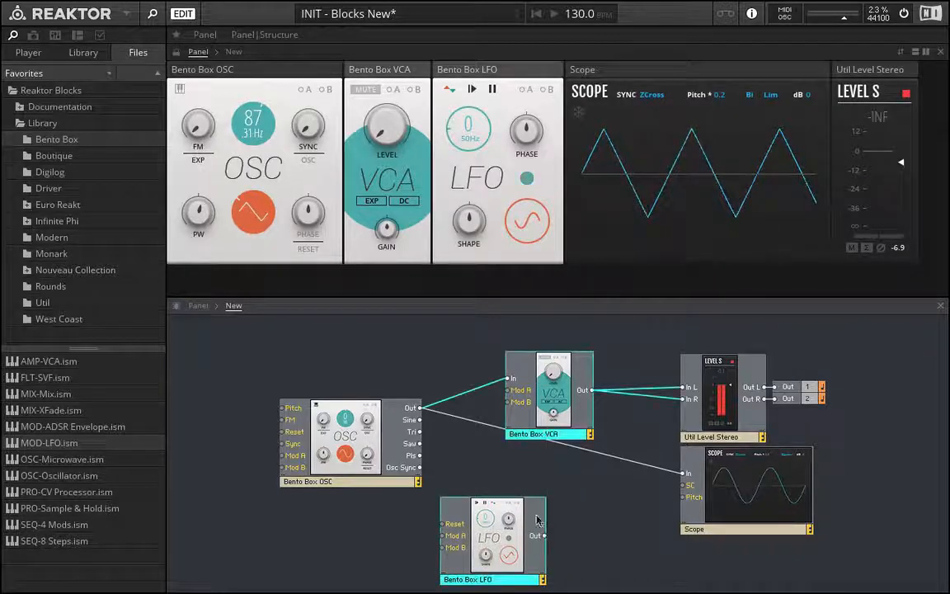
left_click(545, 539)
left_click_drag(545, 535, 509, 390)
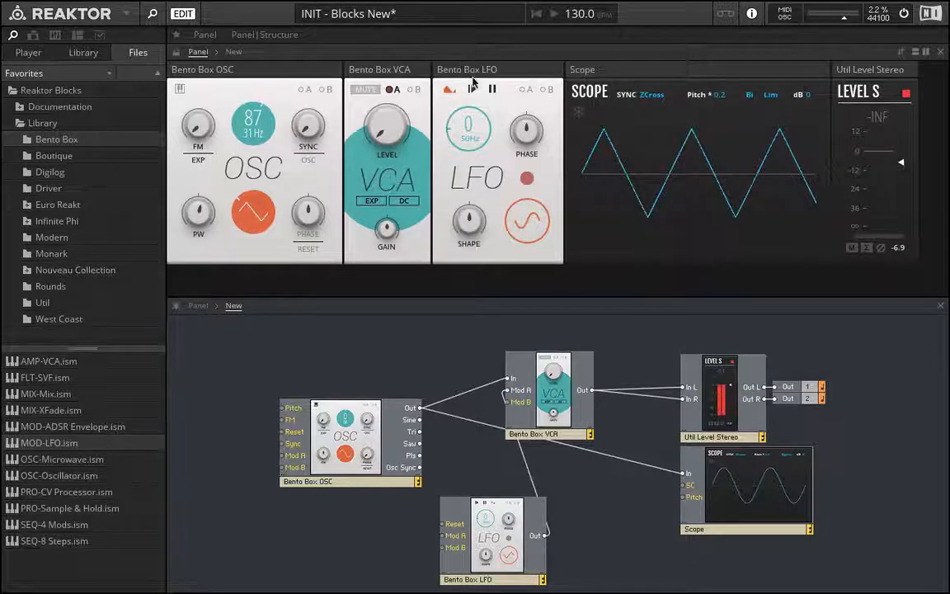
left_click_drag(472, 80, 372, 75)
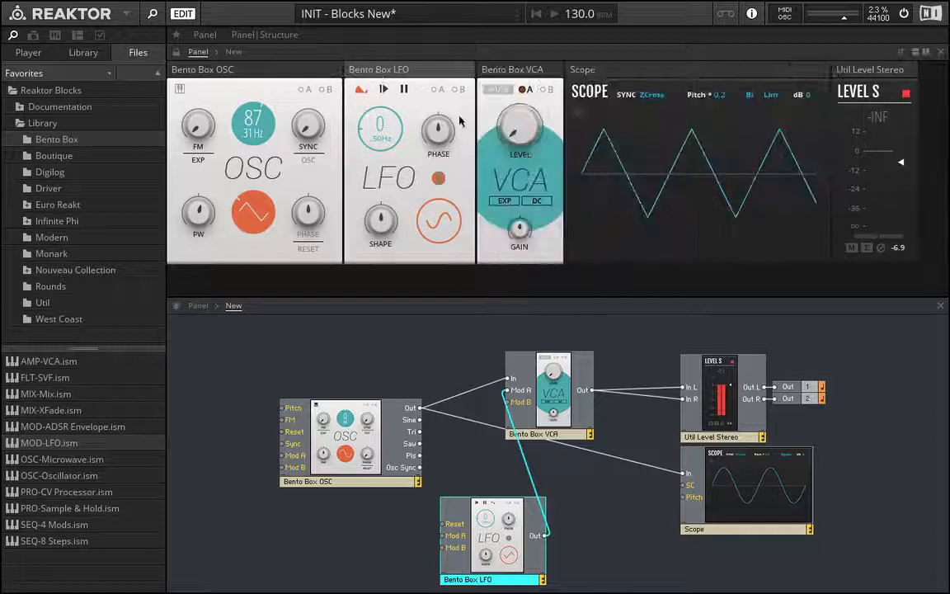
Step: Apply modulation A to the VCA's Level knob so that the LFO drives the volume
left_click(526, 90)
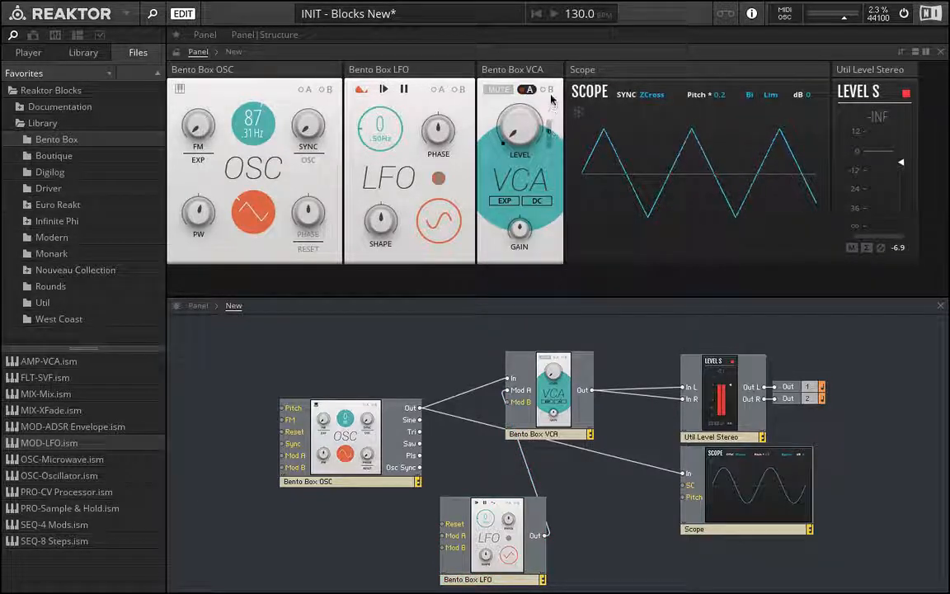
left_click_drag(551, 100, 554, 69)
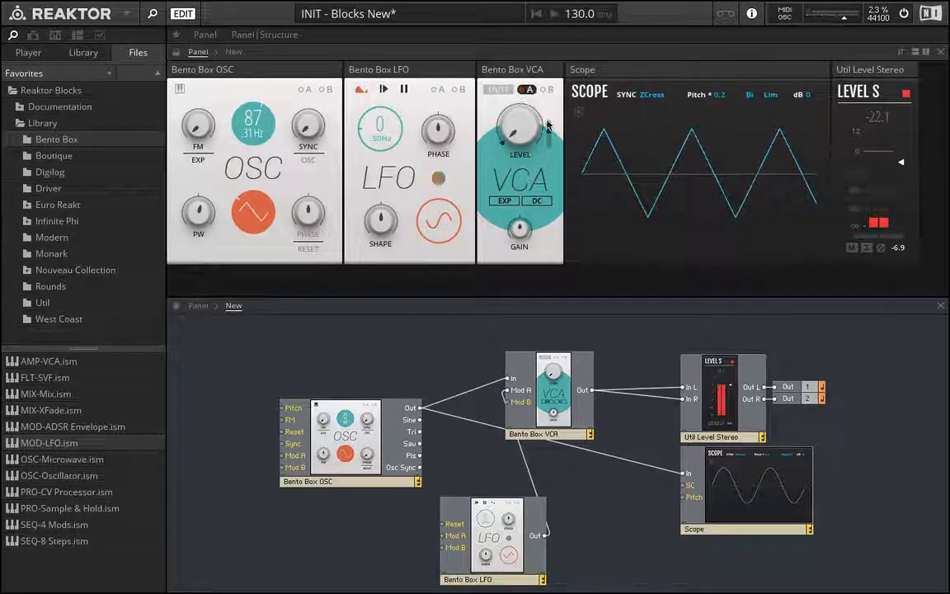
left_click(528, 92)
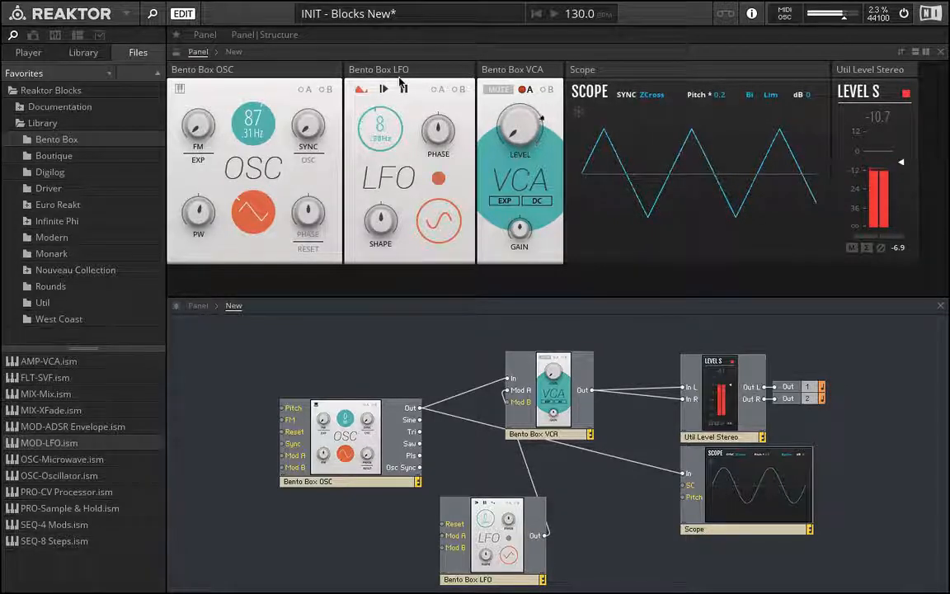
Step: Readjust the modulation A amount on the VCA's Level with the LFO at 2.11 Hz, and mute the VCA
left_click(528, 89)
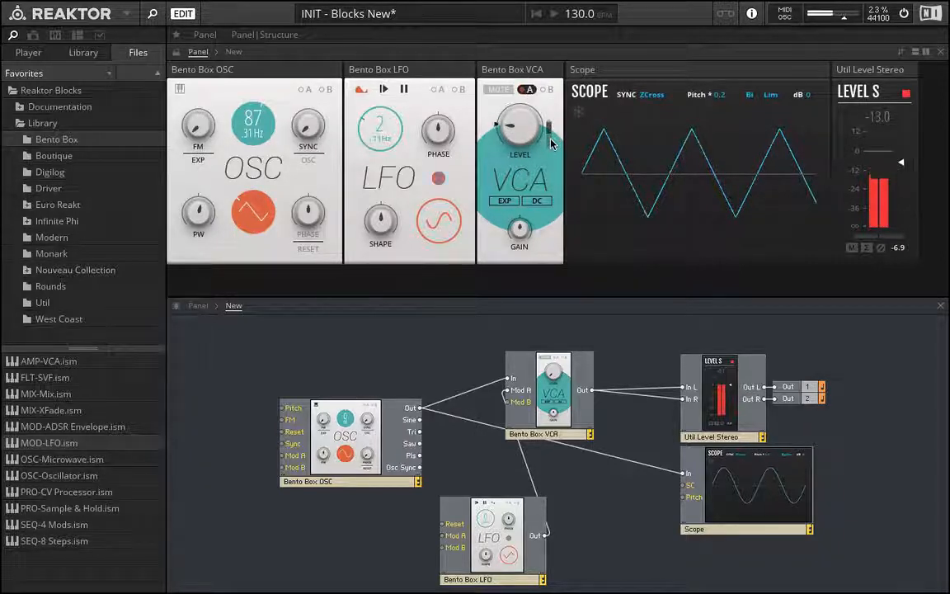
left_click(528, 90)
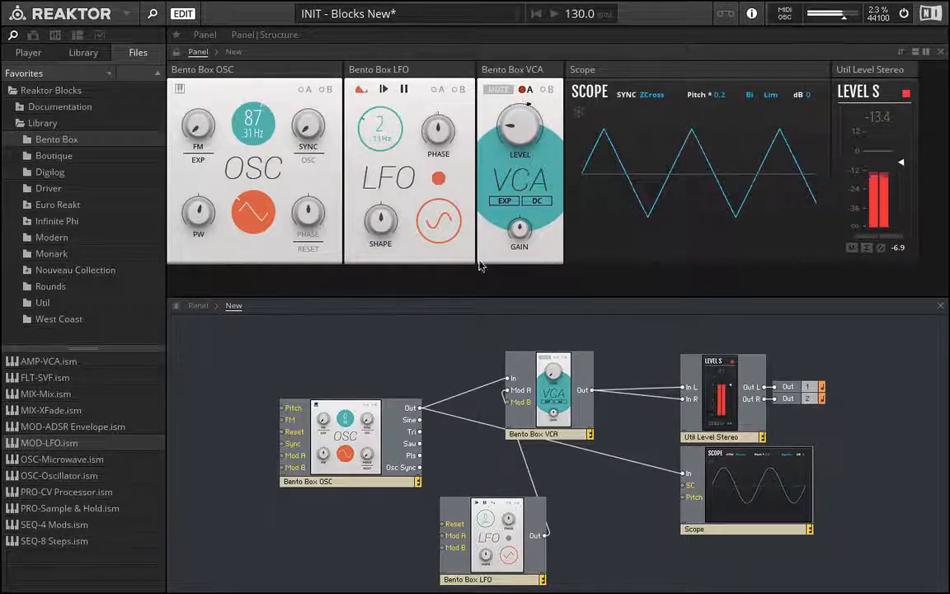
left_click(498, 89)
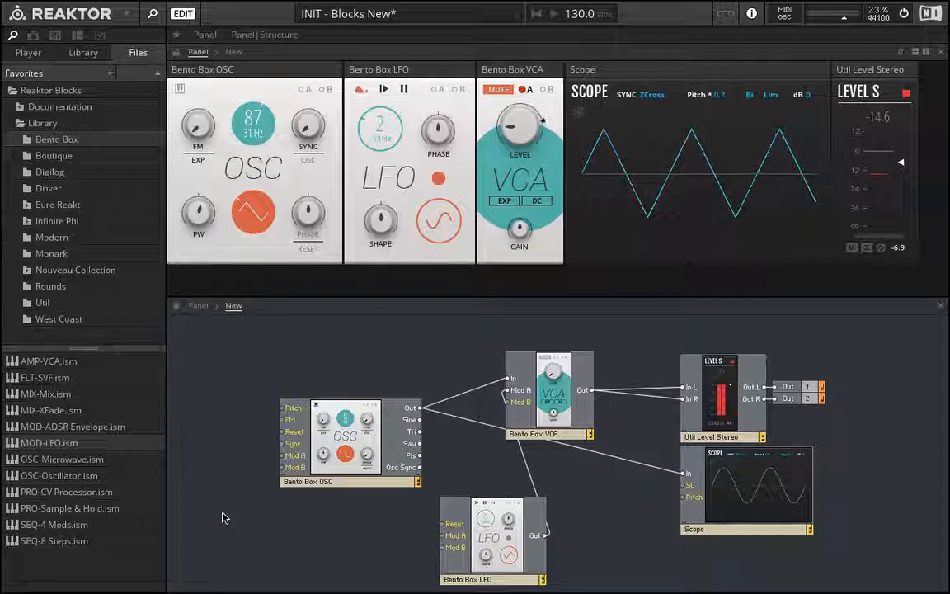
Step: Delete the VCA block and add the Bento Box MIX-Mix block in its place
left_click(559, 386)
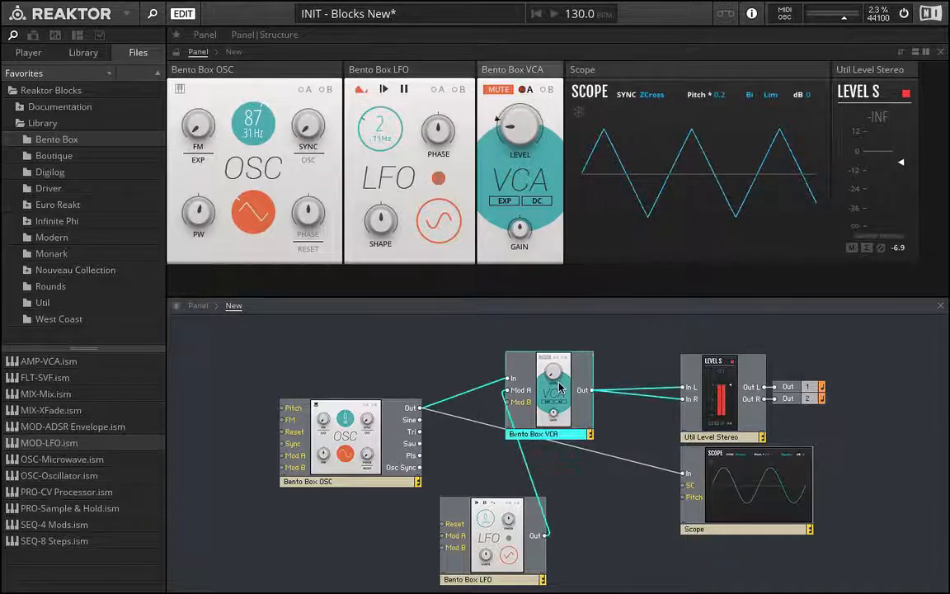
key("Delete")
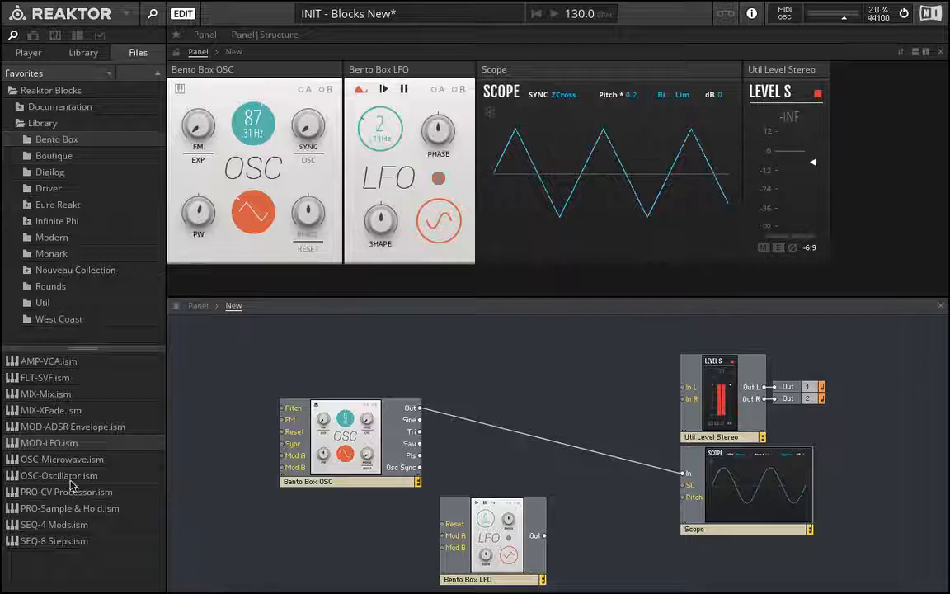
left_click_drag(45, 394, 519, 384)
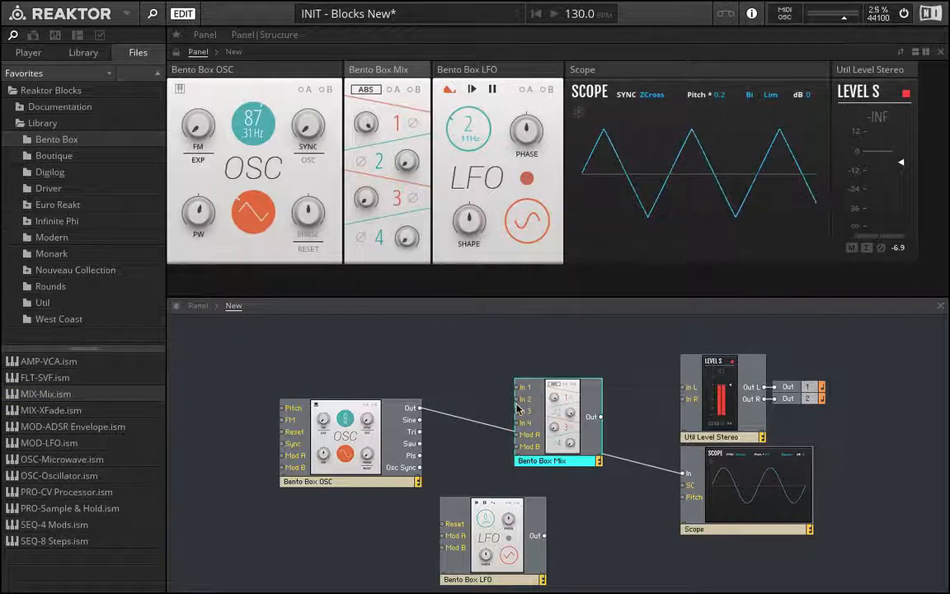
Step: Connect the oscillator's Out to the Mix block's In 1 and move the oscillator higher in the structure
left_click_drag(361, 438, 313, 427)
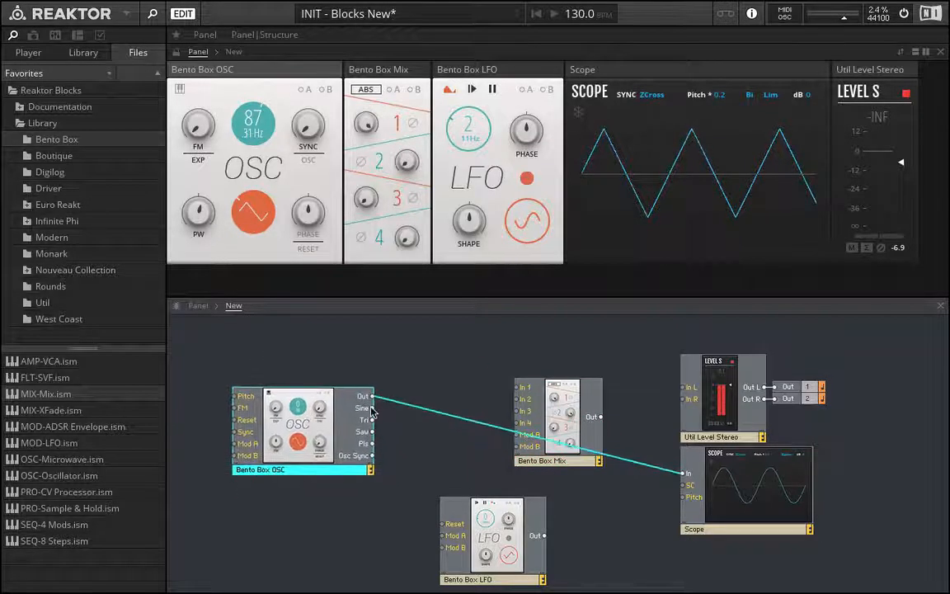
left_click_drag(371, 399, 518, 386)
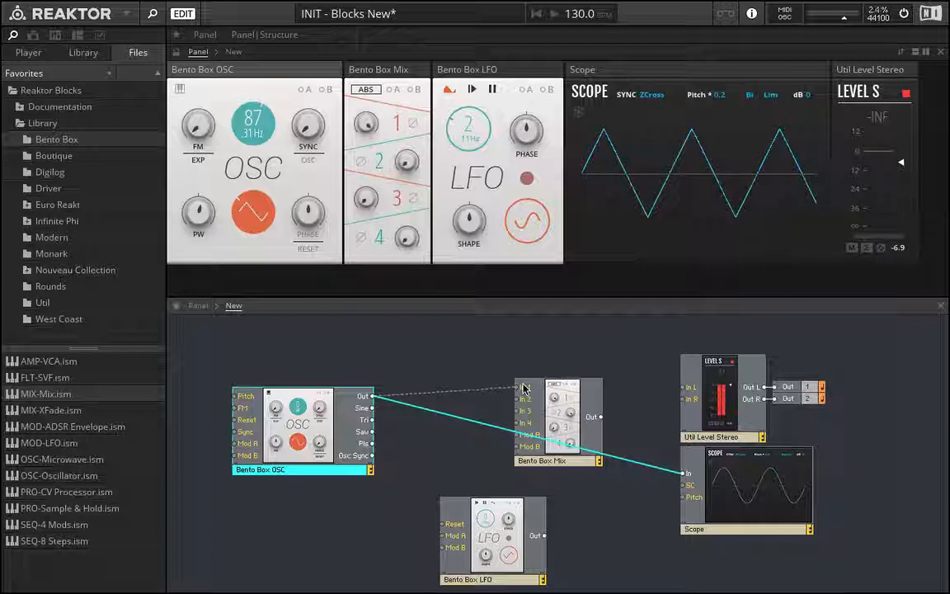
left_click_drag(332, 421, 326, 385)
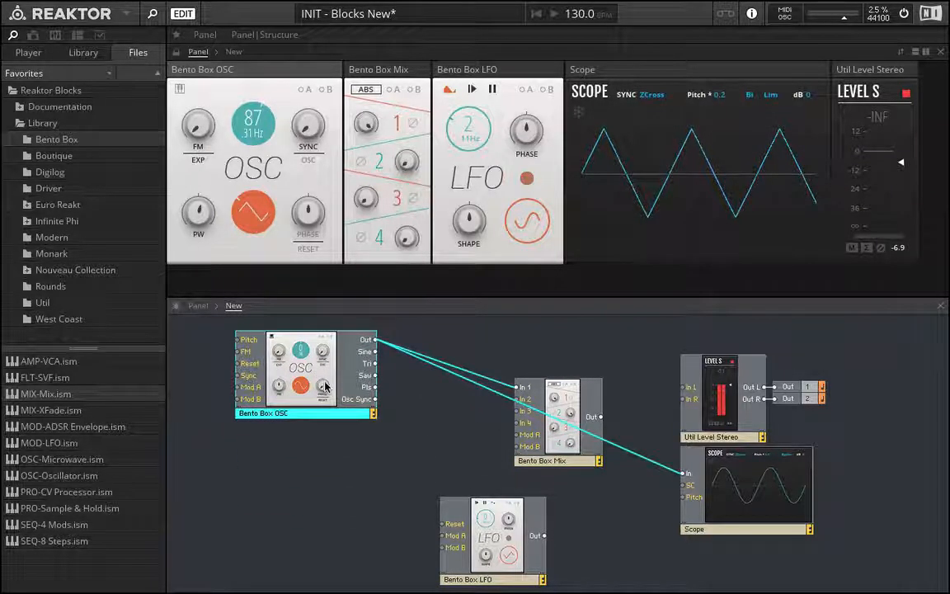
Step: Duplicate the Bento Box oscillator, connect the copy's Out to the Mix block's In 2, and place it below the original
key("ctrl+d")
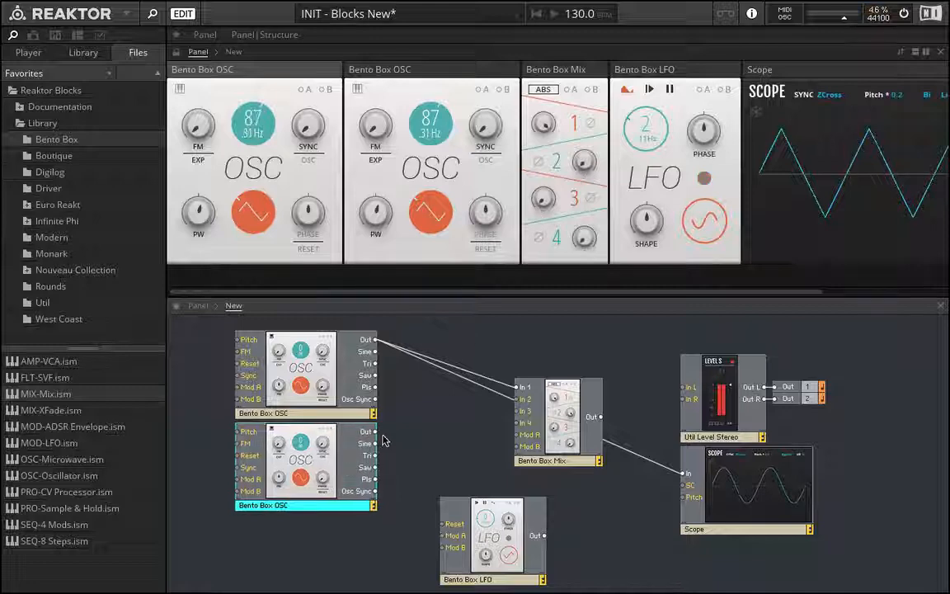
left_click_drag(517, 399, 373, 432)
left_click_drag(329, 450, 328, 471)
left_click(578, 170)
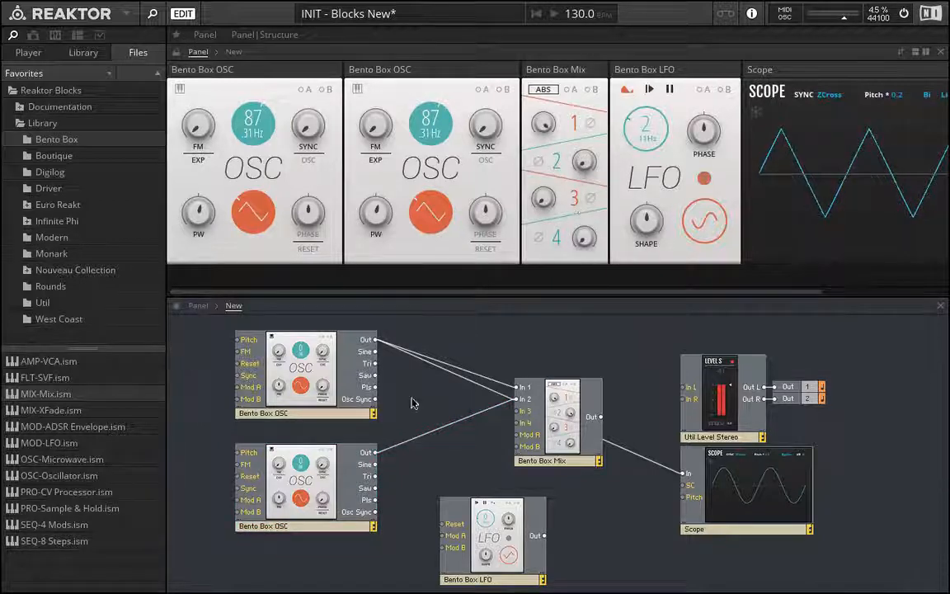
left_click(322, 485)
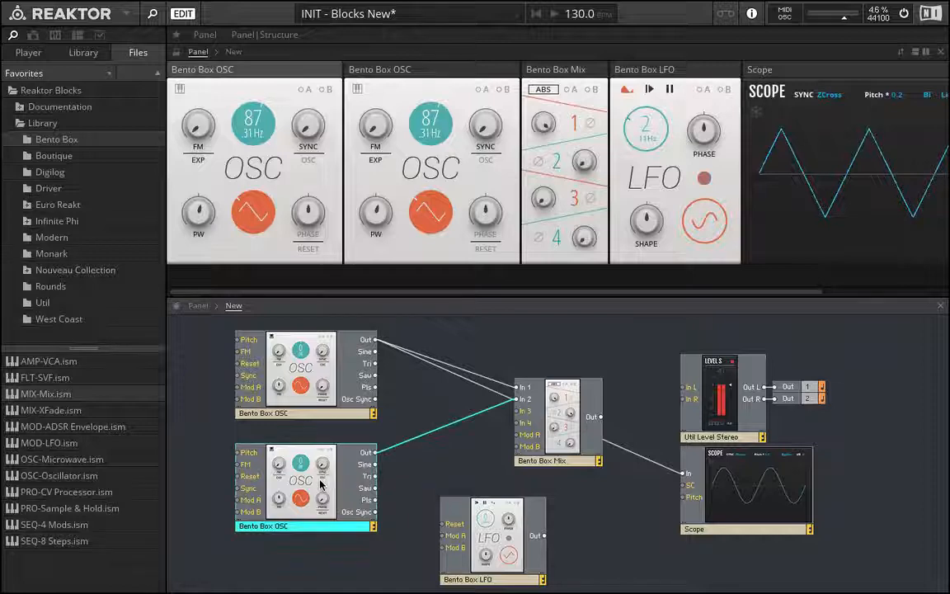
Step: Delete the duplicate oscillator and move the LFO block into its place below the remaining oscillator
key("Delete")
left_click_drag(493, 526, 408, 507)
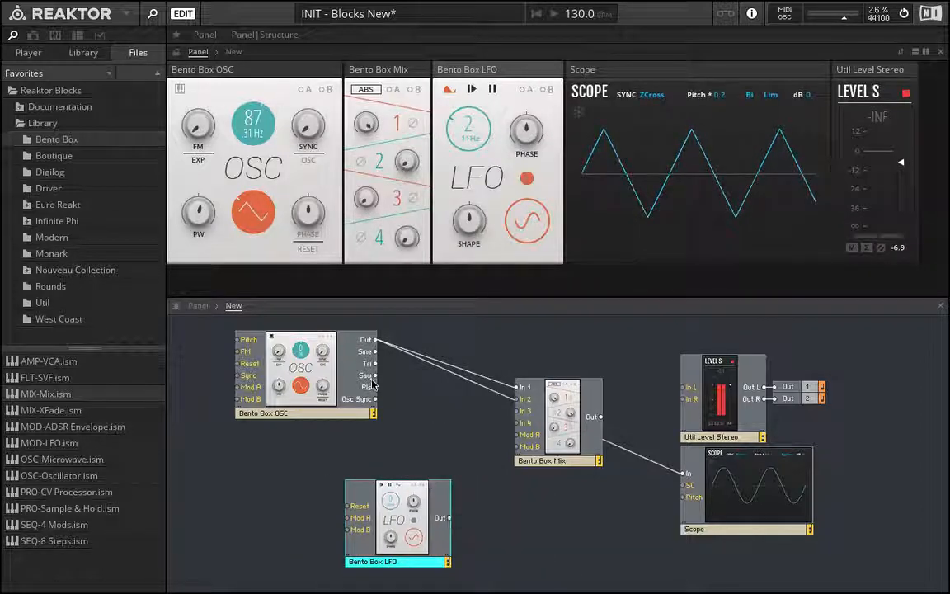
left_click_drag(368, 125, 371, 516)
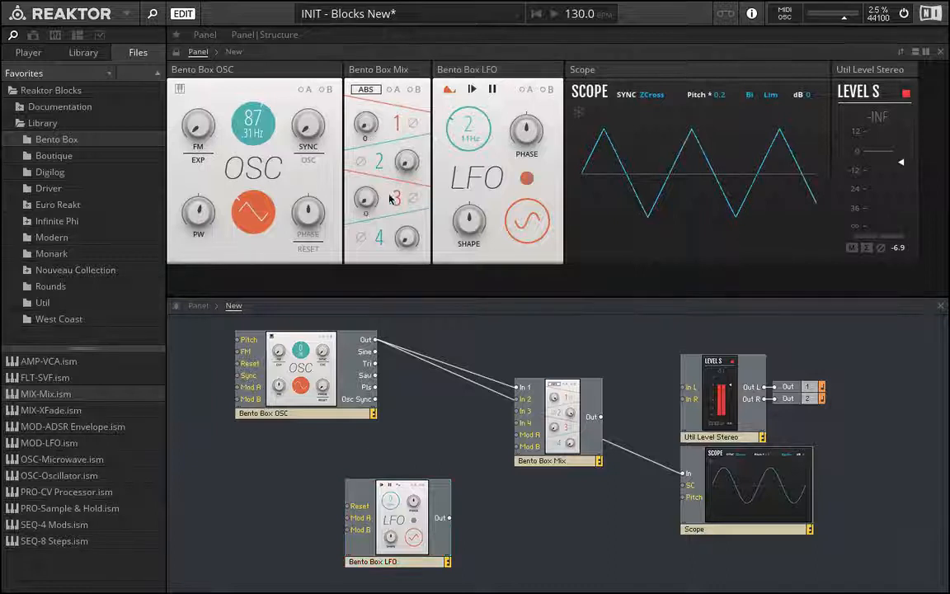
key("ctrl+z")
key("ctrl+z")
key("ctrl+z")
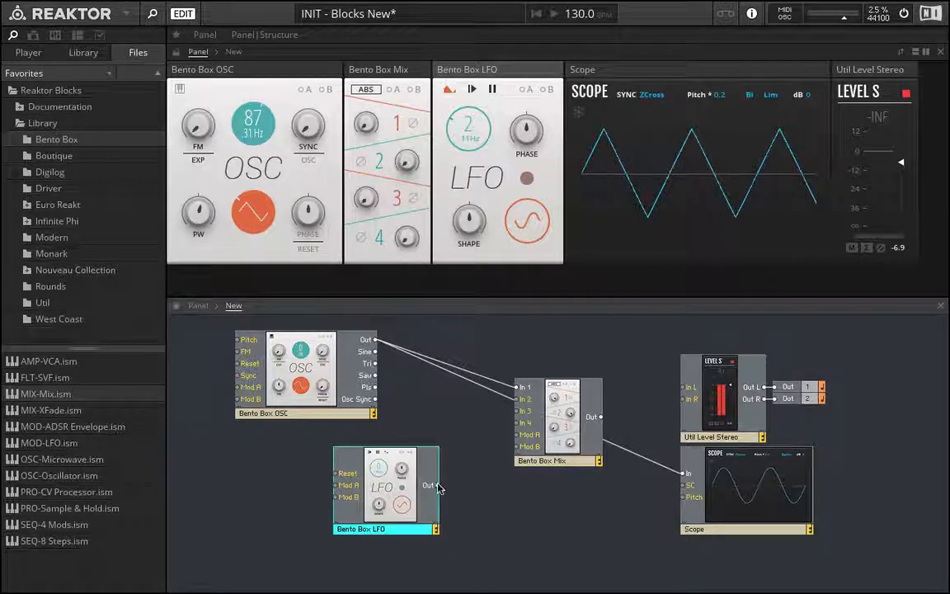
Step: Connect the LFO's Out to the Mix block's Mod A, and the Mix block's Out to Util Level Stereo's In L and In R
left_click_drag(480, 467, 517, 434)
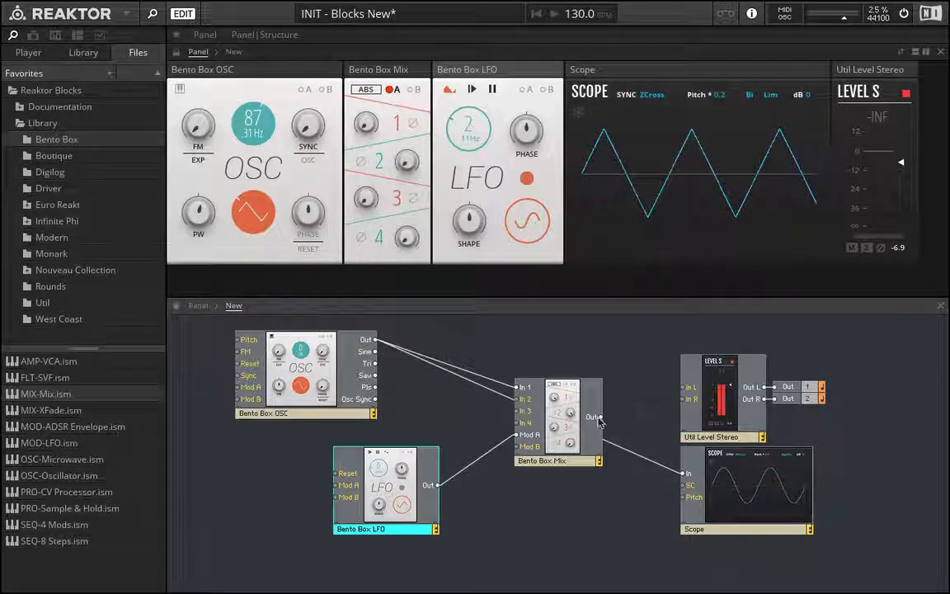
left_click_drag(673, 406, 687, 401)
left_click_drag(599, 417, 687, 399)
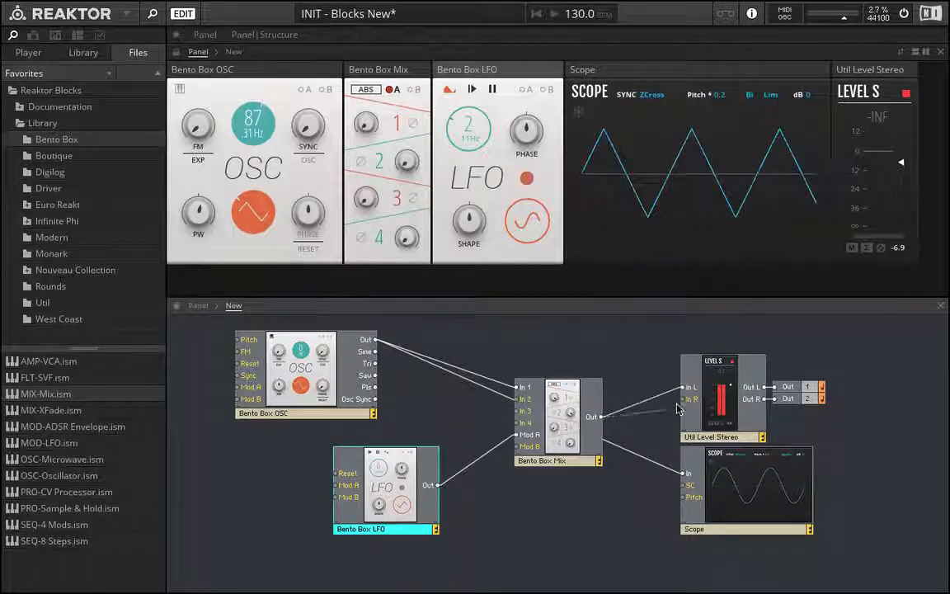
Step: Set the Mix block's channel 1 level to about 25.7 and apply modulation A to that level
left_click_drag(365, 133, 365, 131)
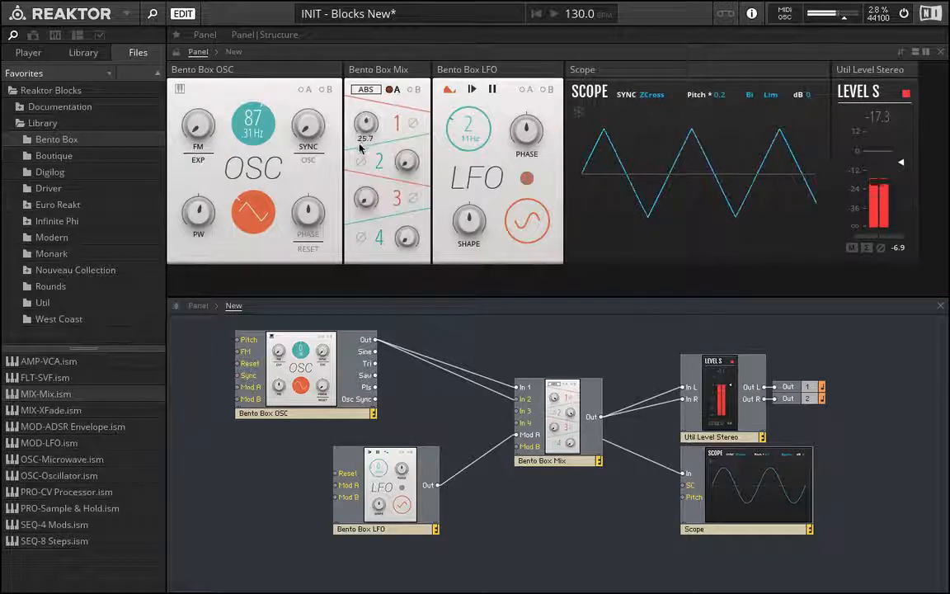
left_click(393, 89)
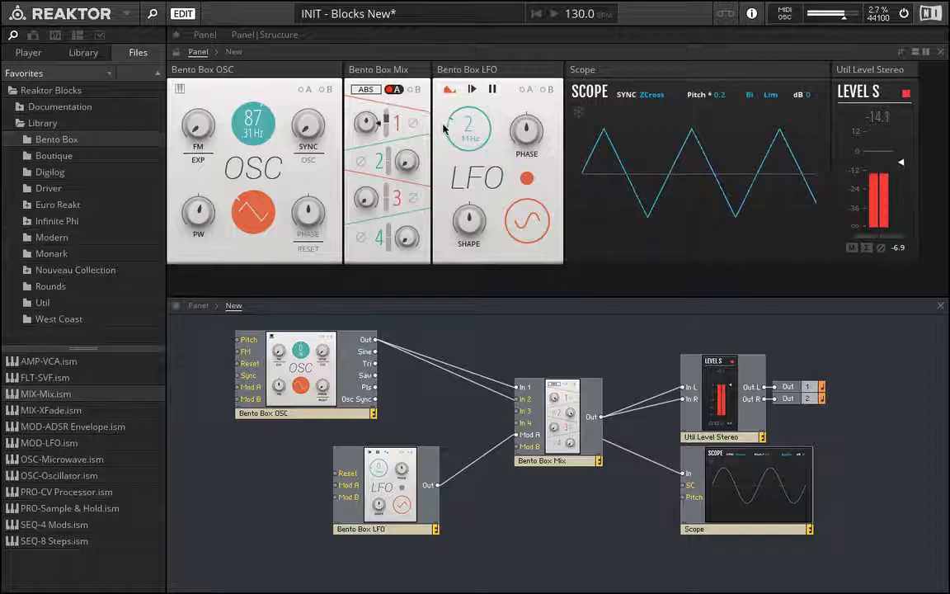
left_click(393, 89)
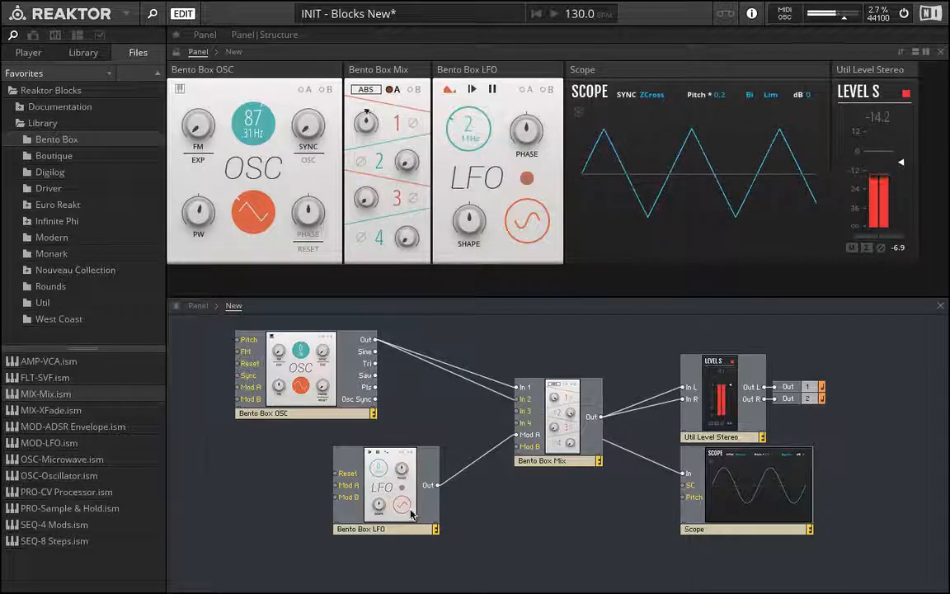
Step: Replace the Mix block with the Bento Box MIX-XFade block and move the LFO below it
left_click(585, 464)
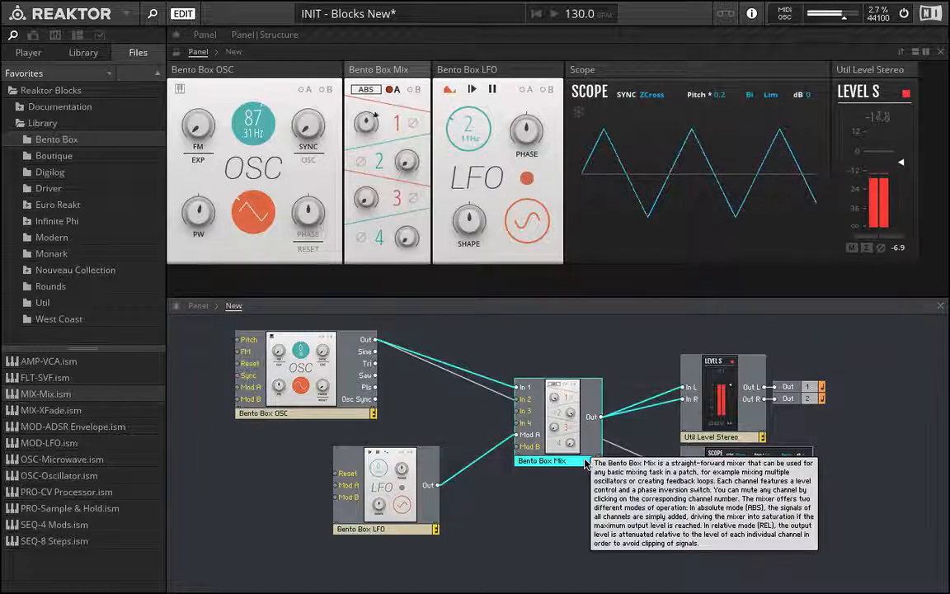
key("Delete")
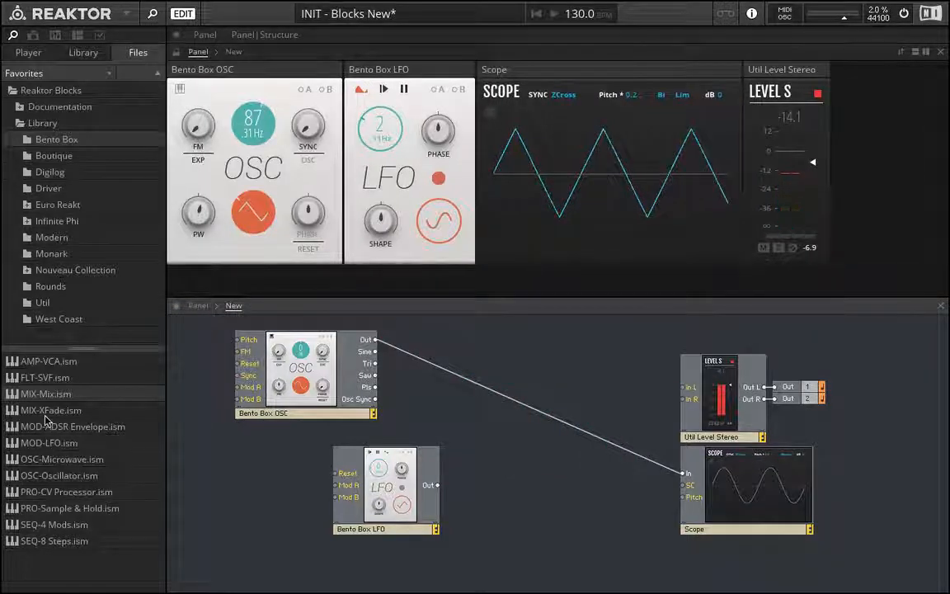
left_click_drag(45, 410, 540, 394)
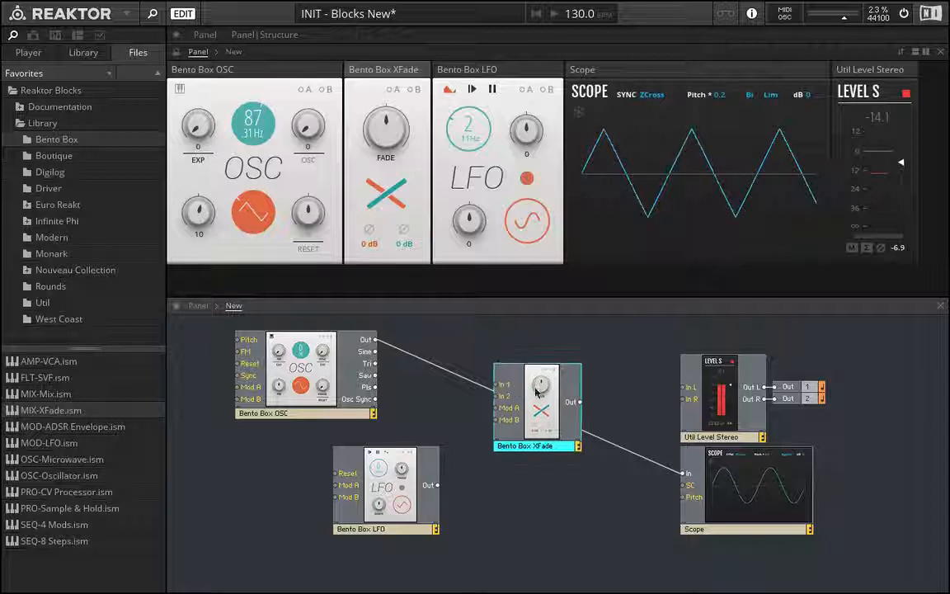
left_click_drag(386, 490, 558, 532)
Step: Duplicate the Bento Box oscillator and align the copy directly below the original
left_click(278, 377)
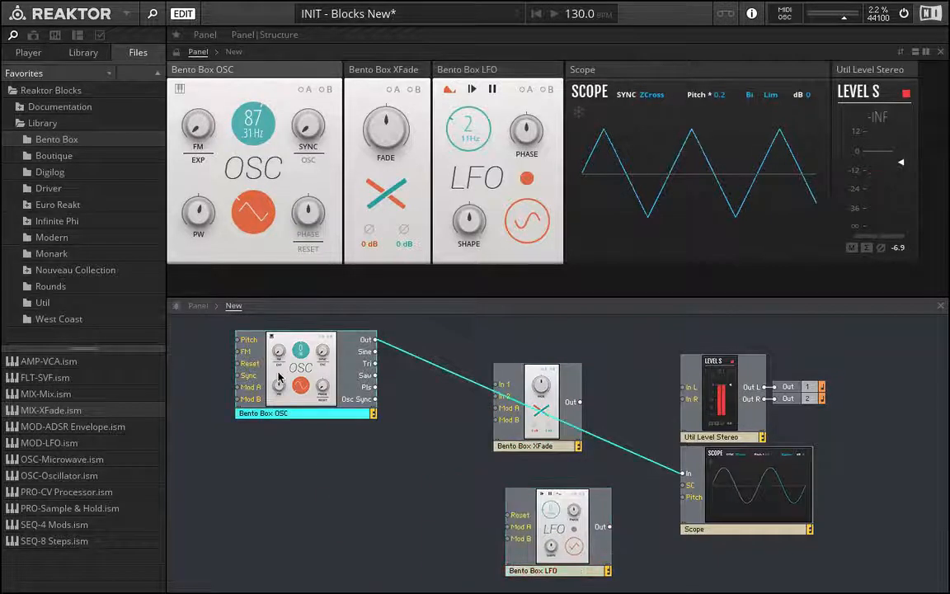
left_click_drag(279, 377, 302, 366)
key("ctrl+v")
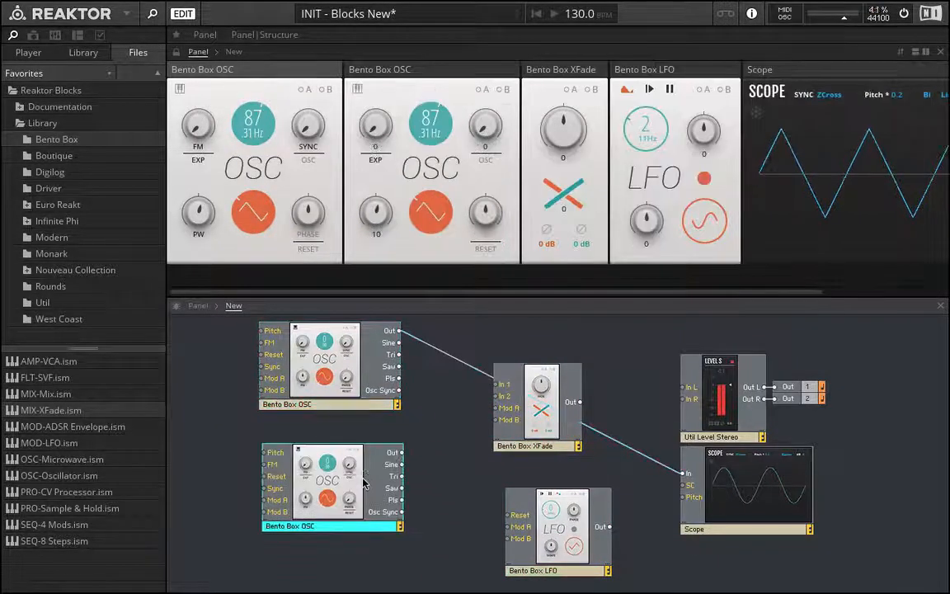
left_click_drag(362, 482, 360, 467)
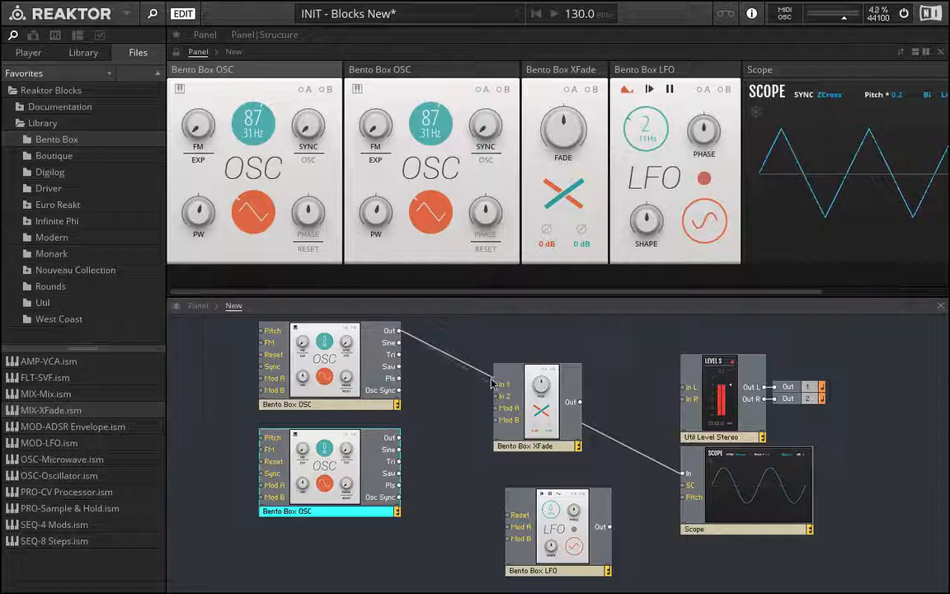
Step: Connect the upper oscillator's Out to the XFade's In 1, and the XFade's Out to Util Level Stereo's In L and In R
left_click_drag(492, 383, 497, 384)
left_click_drag(582, 402, 684, 386)
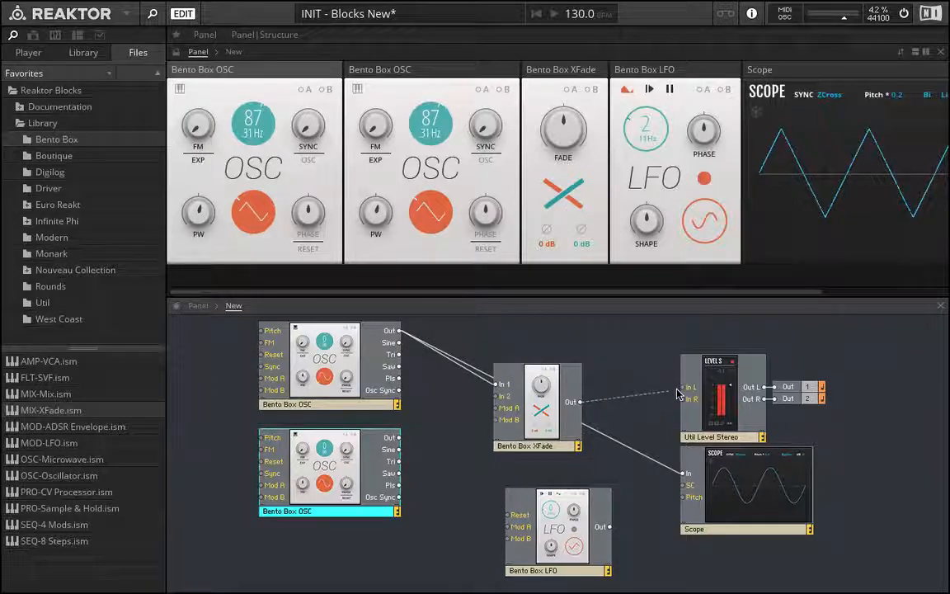
left_click(586, 406)
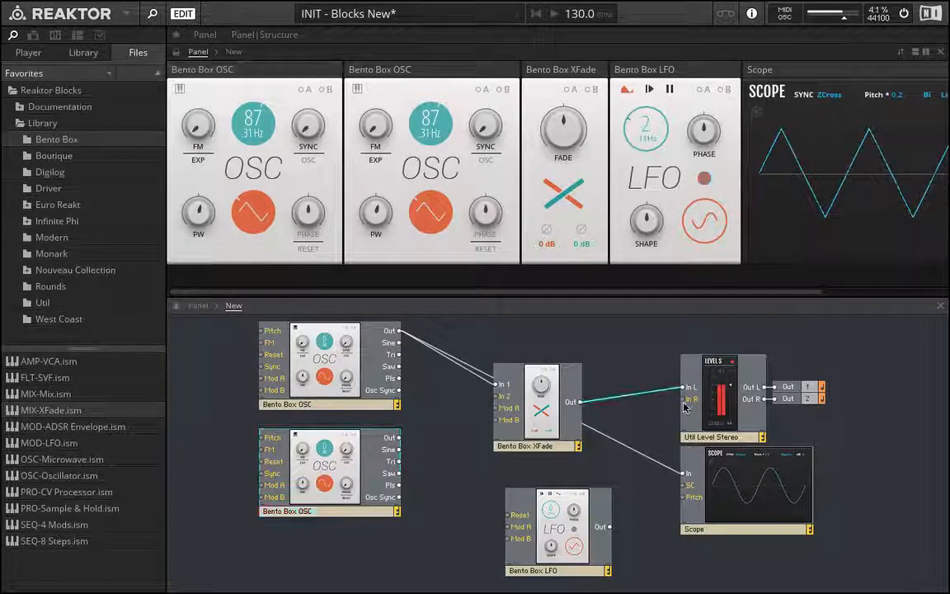
left_click_drag(686, 400, 579, 403)
Step: Move the XFade and LFO blocks closer to the oscillators and connect the lower oscillator's Out to the XFade's In 2
left_click_drag(578, 392, 551, 378)
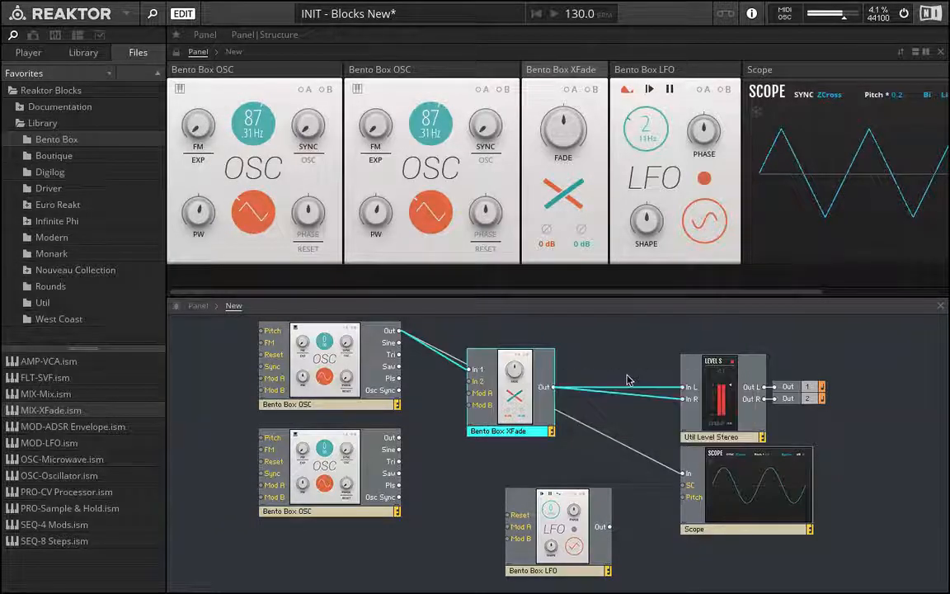
left_click_drag(545, 550, 512, 554)
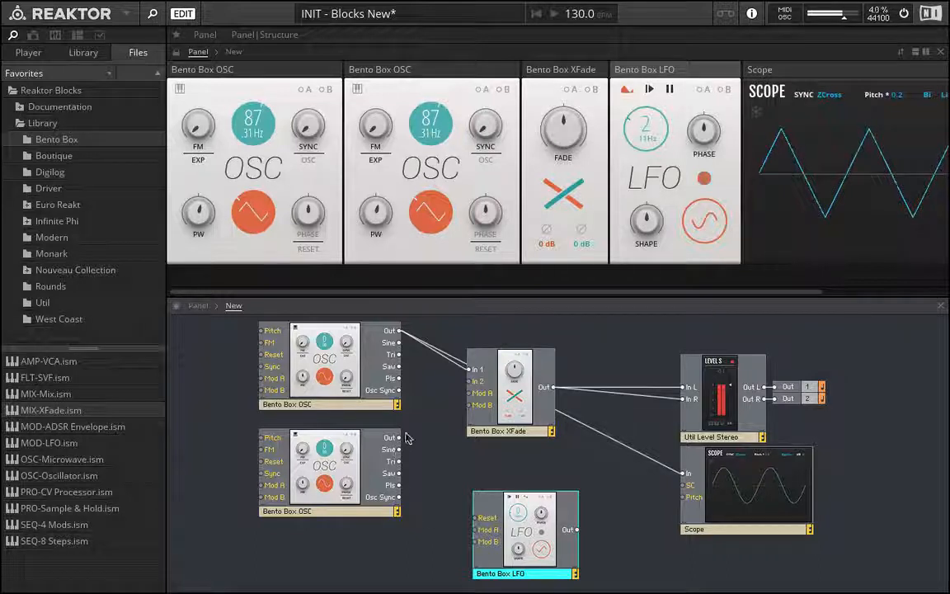
left_click_drag(400, 437, 470, 381)
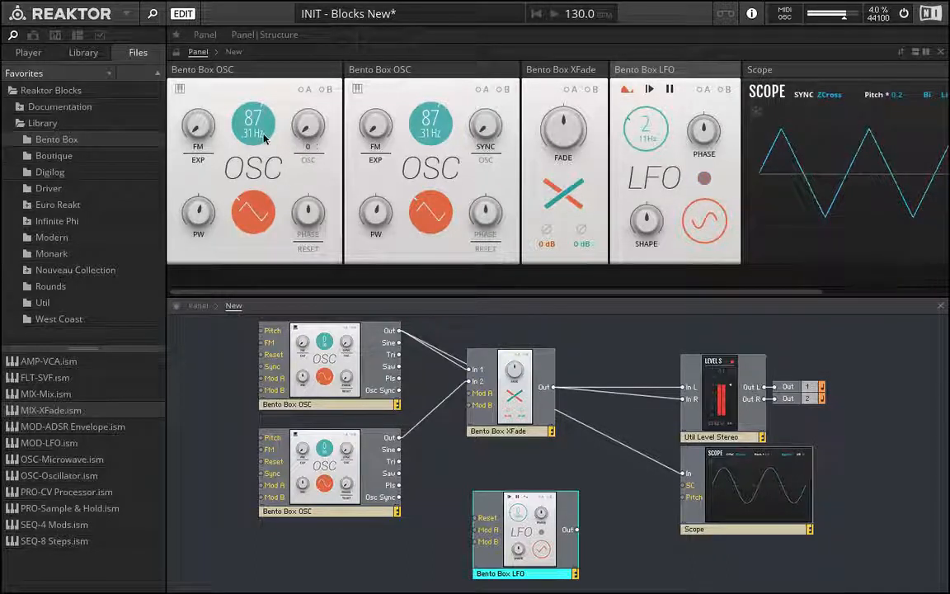
Step: Nudge the lower oscillator closer to the upper one and rename it OSC 2
left_click(305, 513)
key("x")
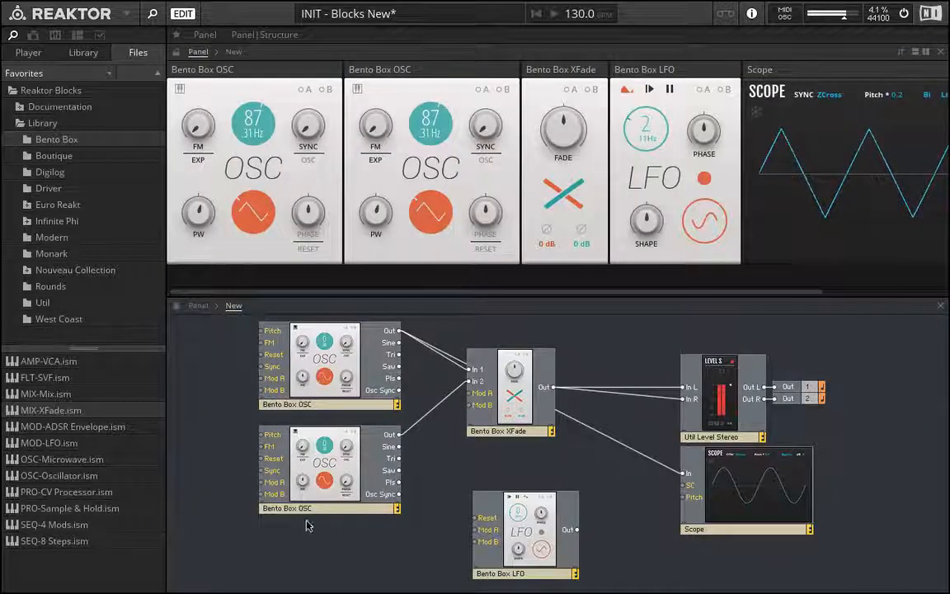
left_click(292, 510)
double_click(309, 510)
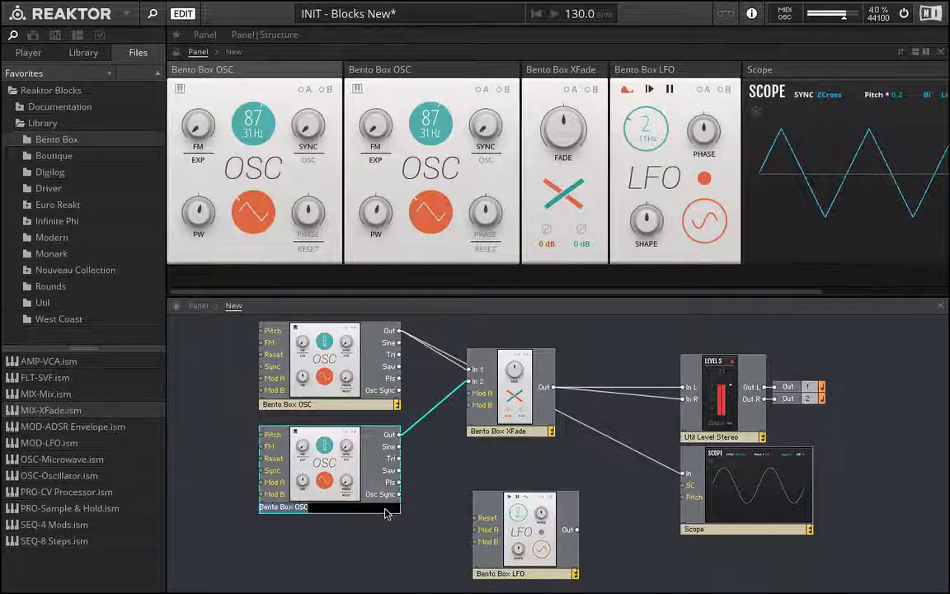
key("BackSpace")
type("OSC")
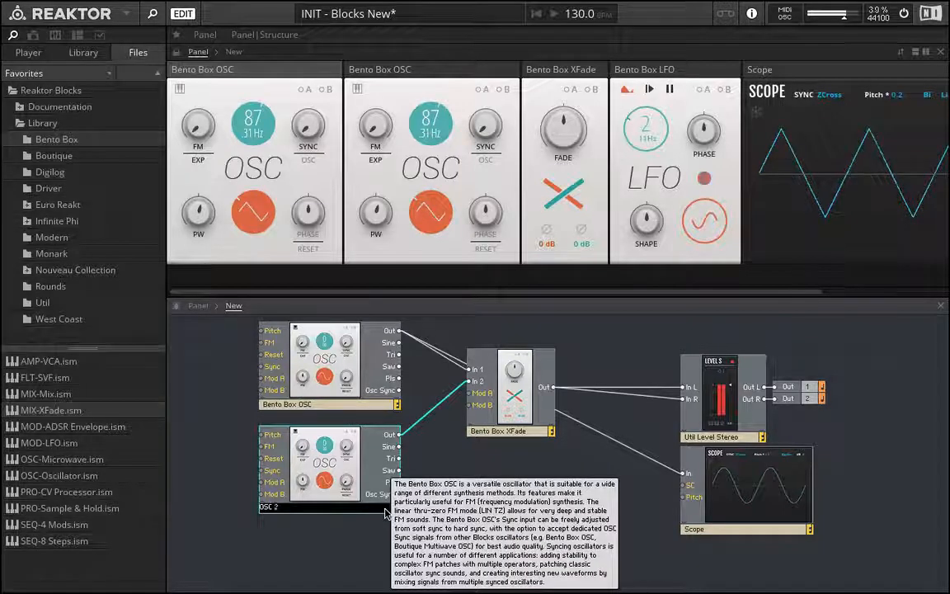
type(" 2")
Step: Rename the upper oscillator OSC 1
left_click(291, 405)
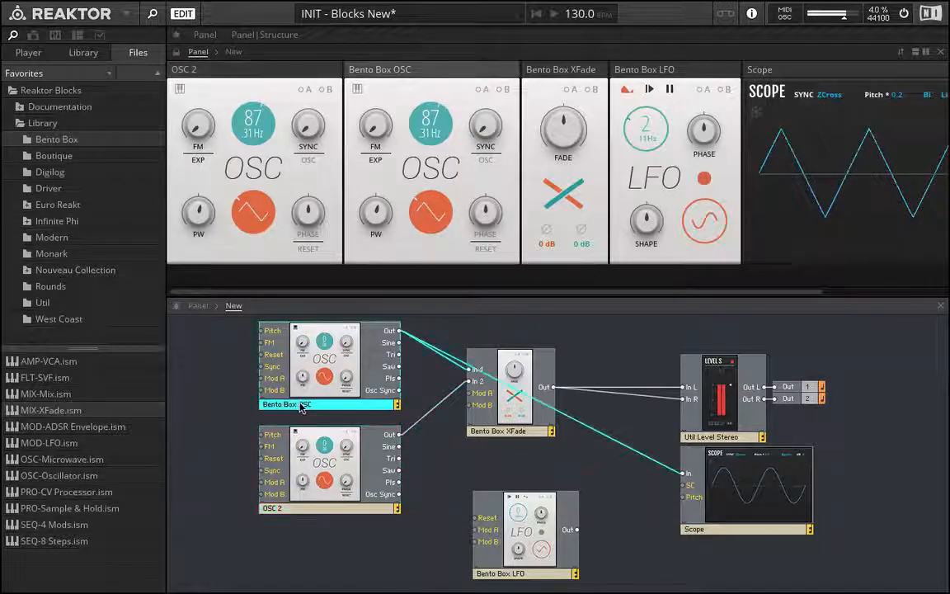
double_click(301, 405)
type("OSC 1")
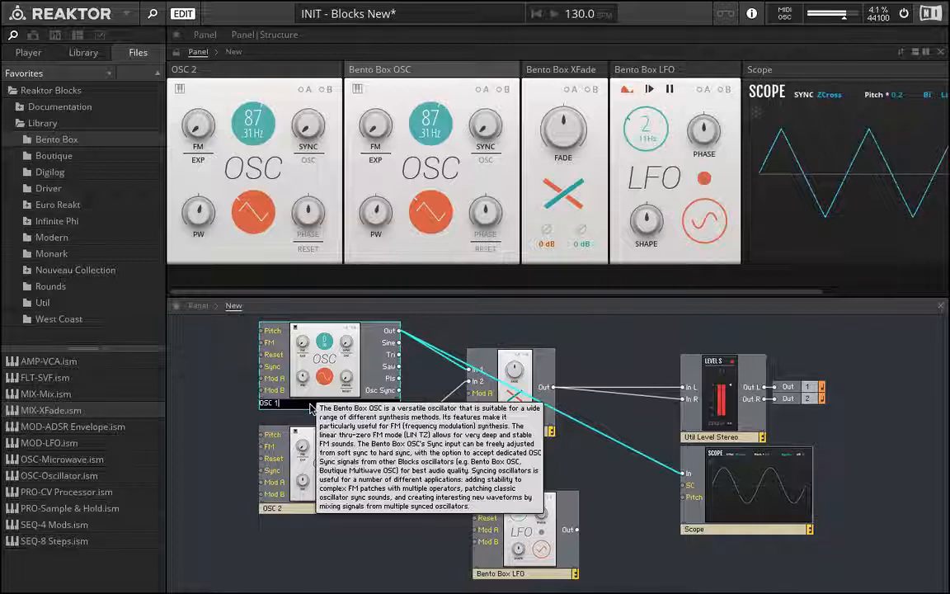
key("Return")
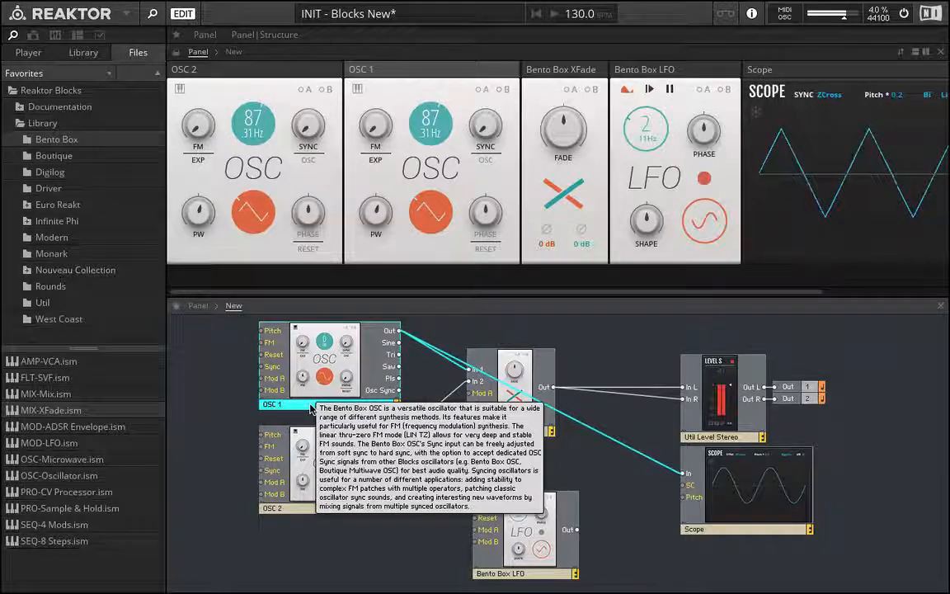
Step: Change OSC 1's waveform and raise its frequency to 277.18 Hz, with the XFade's Fade turned to -100
left_click(432, 221)
mouse_move(429, 124)
left_mouse_down()
mouse_move(424, 69)
mouse_move(435, 118)
left_mouse_up()
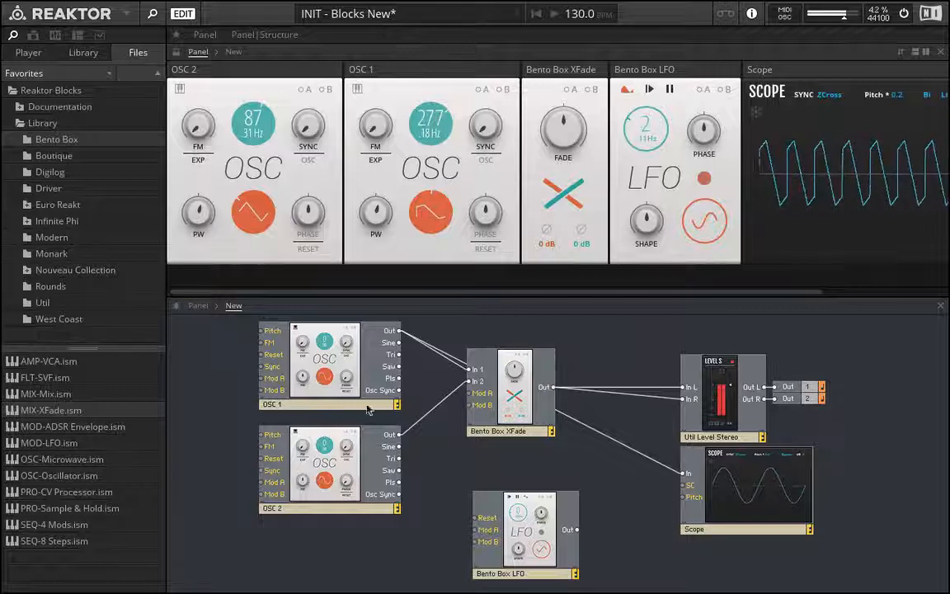
left_click_drag(580, 138, 557, 262)
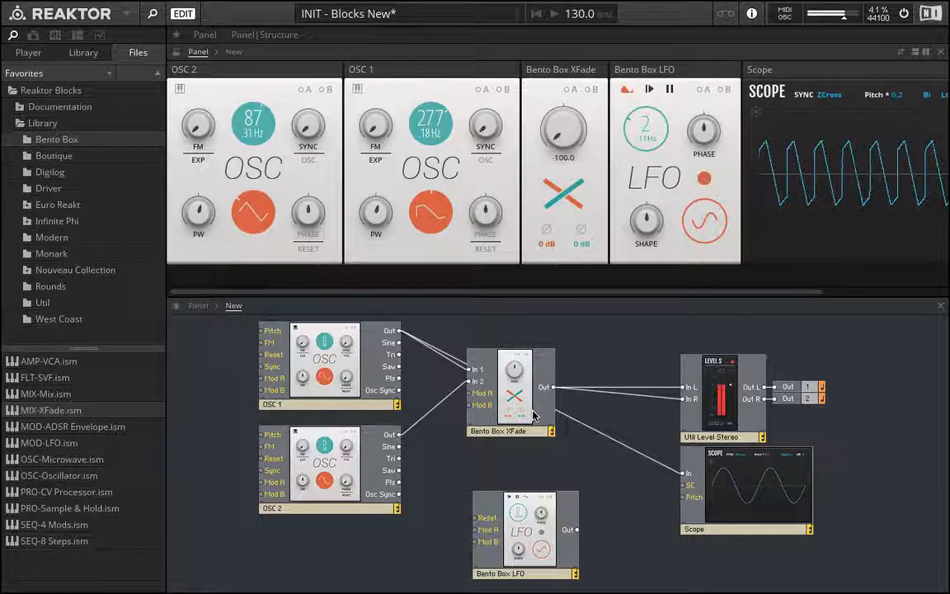
Step: Place OSC 1 ahead of OSC 2 in the panel and turn the XFade's Fade toward OSC 2
left_click_drag(367, 70, 211, 75)
left_click_drag(540, 110, 571, 54)
mouse_move(568, 157)
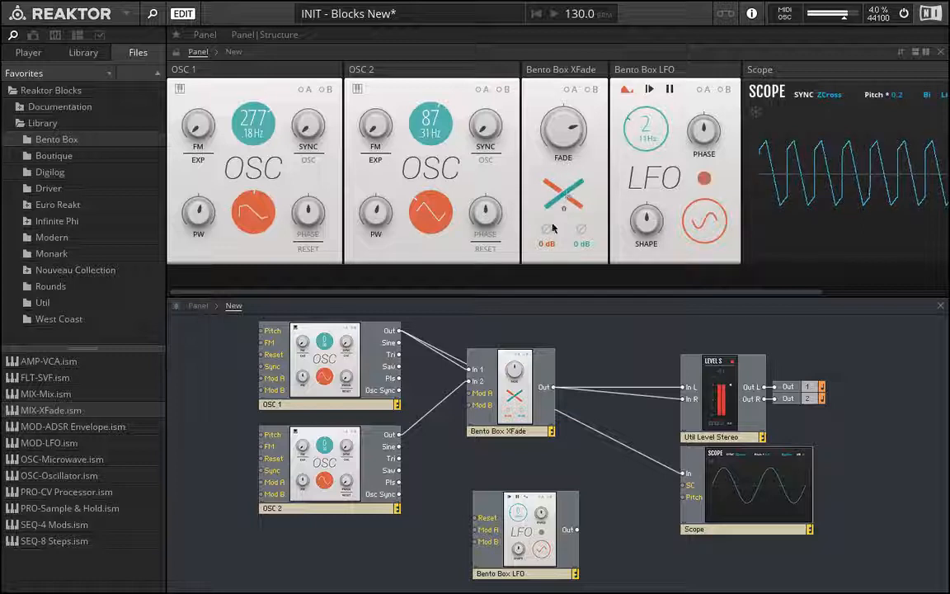
Step: Bend the XFade's crossfade curve to about 67.5, then sweep the Fade and return it to 0
left_click_drag(566, 209, 582, 227)
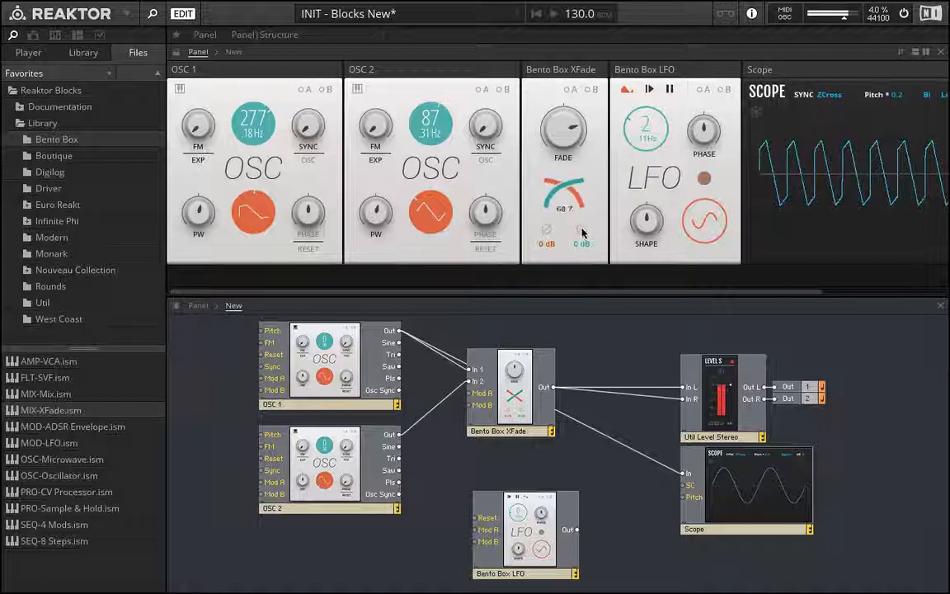
left_click_drag(561, 120, 553, 288)
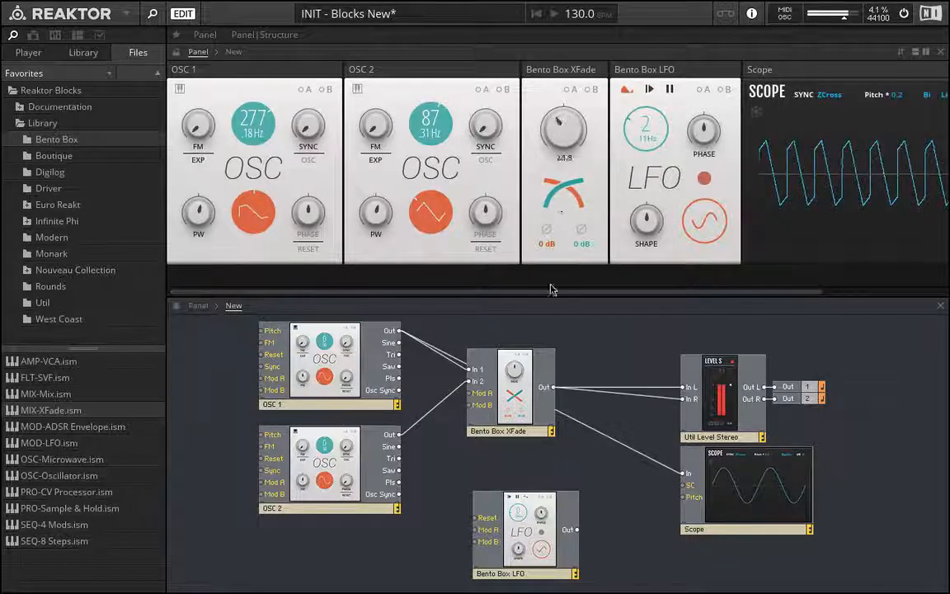
left_click_drag(564, 122, 566, 150)
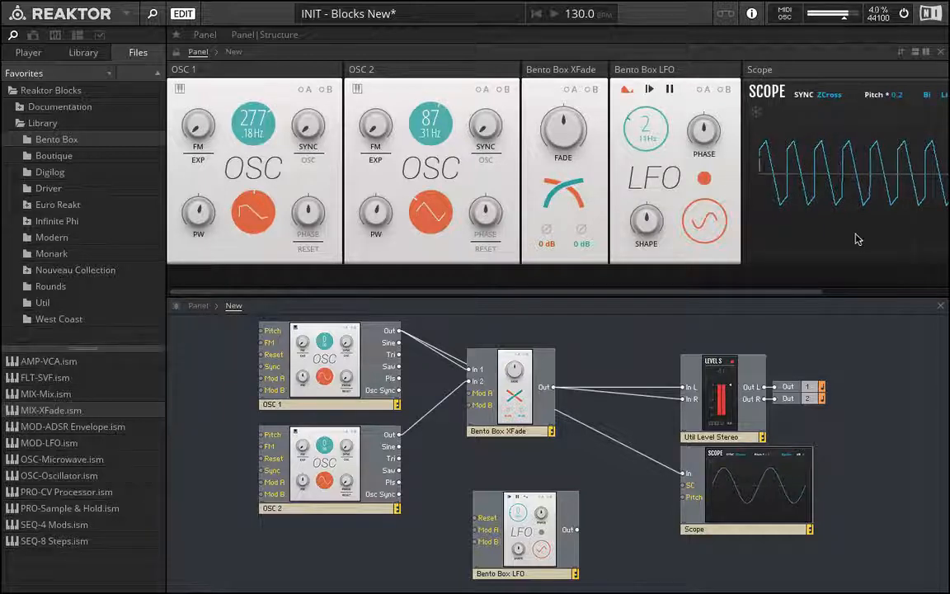
Step: Mute the Util Level Stereo block and connect the LFO's Out to the XFade's Mod A
scroll(857, 237, "right", 5)
left_click(883, 248)
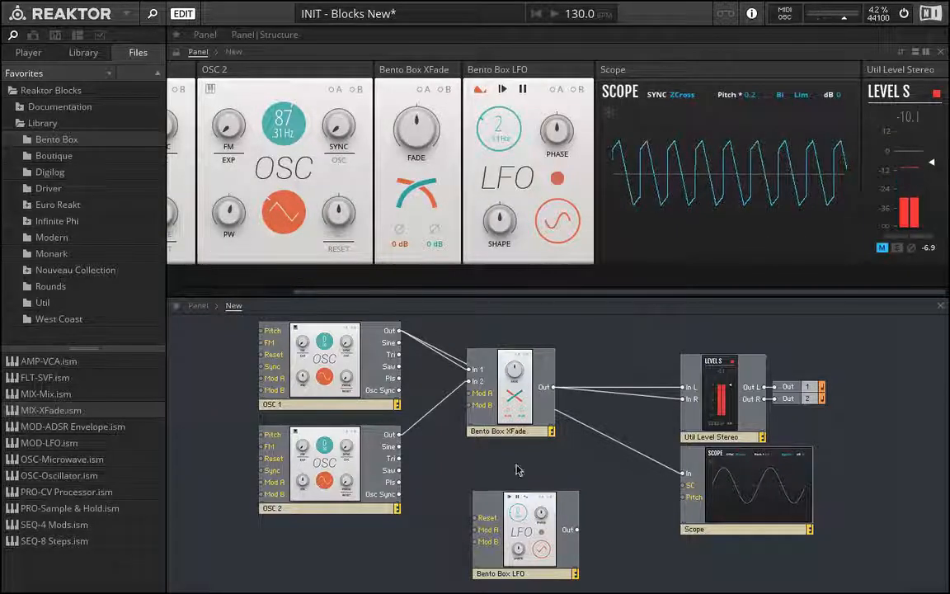
left_click_drag(573, 536, 472, 400)
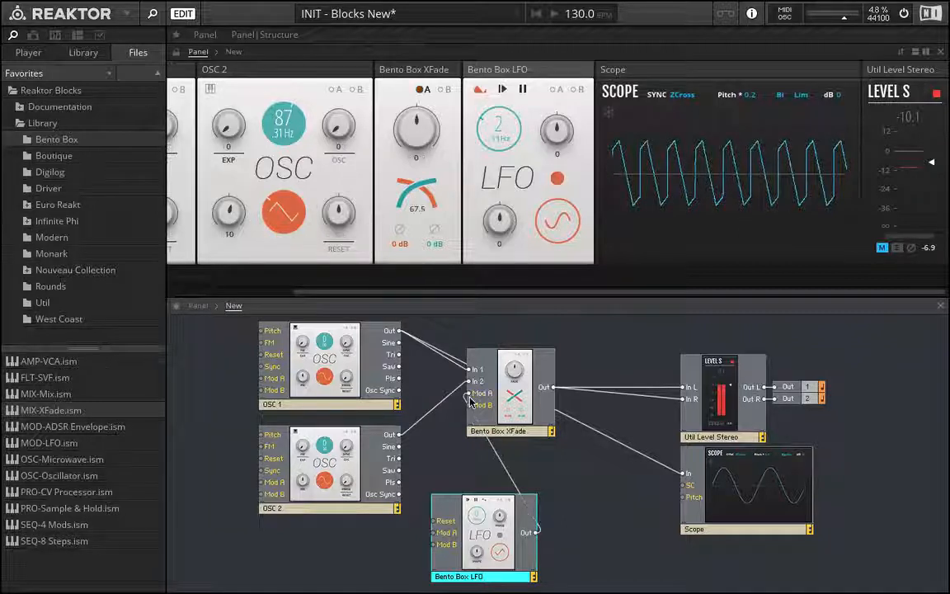
Step: Apply modulation A to the XFade's Fade, switch the LFO to bipolar, and show the modulation A amounts again
left_click(424, 89)
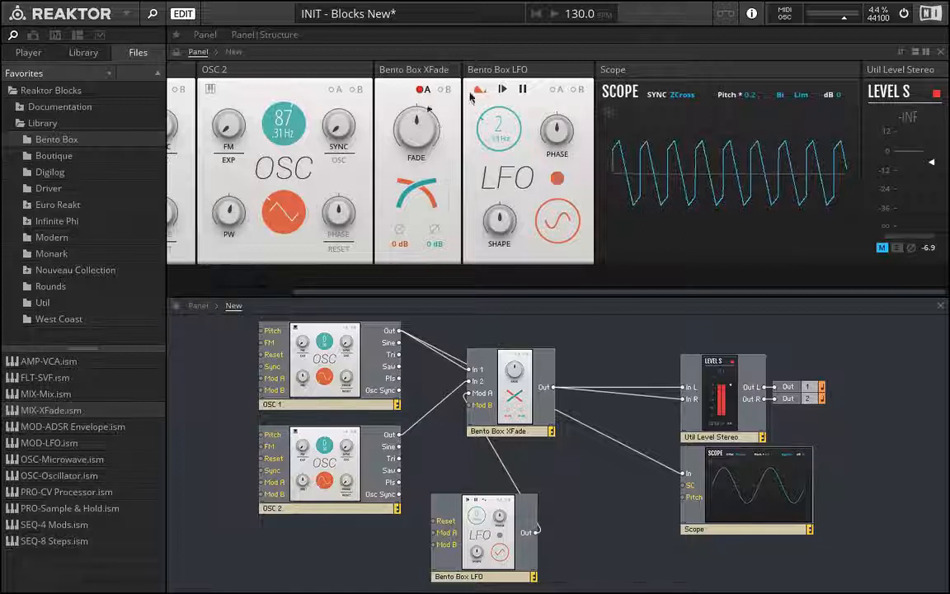
left_click(424, 89)
left_click(424, 89)
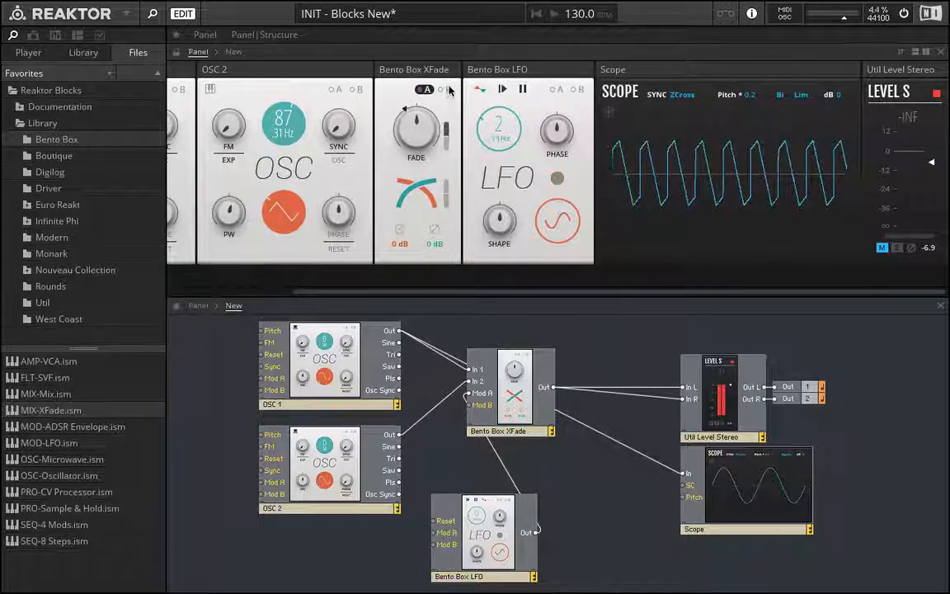
Step: Slow the LFO's rate to about 0.13 Hz and unmute the Util Level Stereo block
left_click(424, 89)
left_click_drag(497, 134, 497, 154)
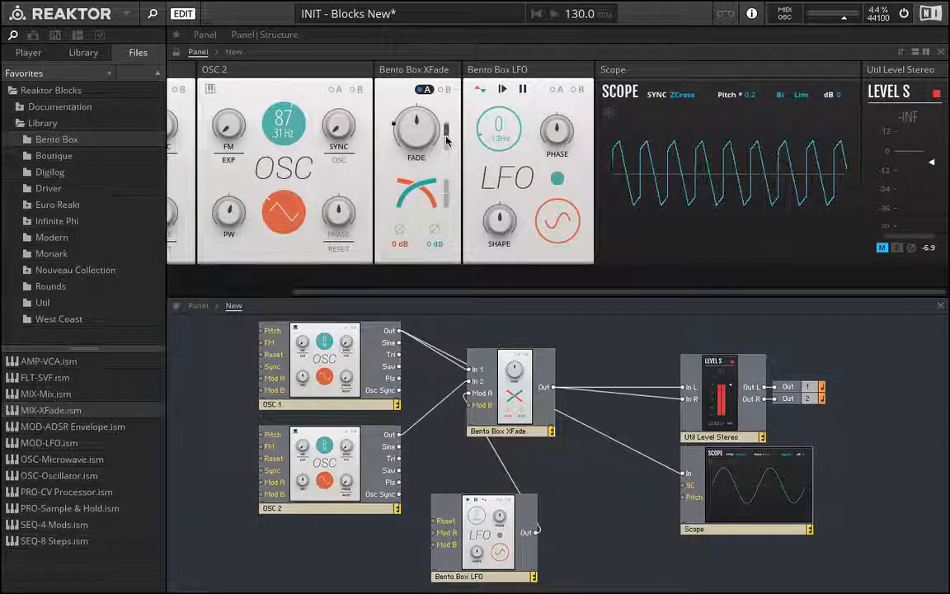
left_click(882, 248)
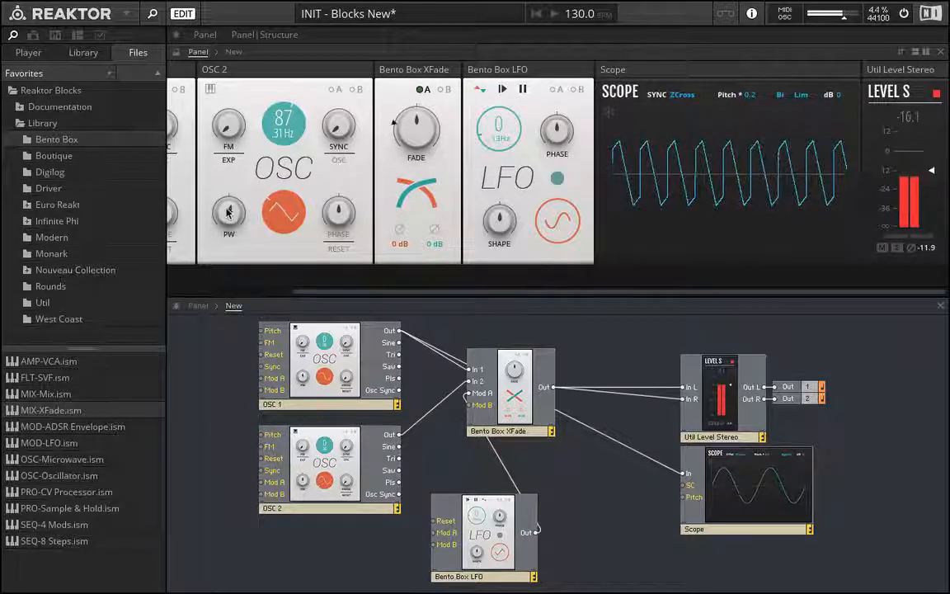
Step: Morph OSC 2's waveform to the same shape as OSC 1's
scroll(264, 218, "left", 3)
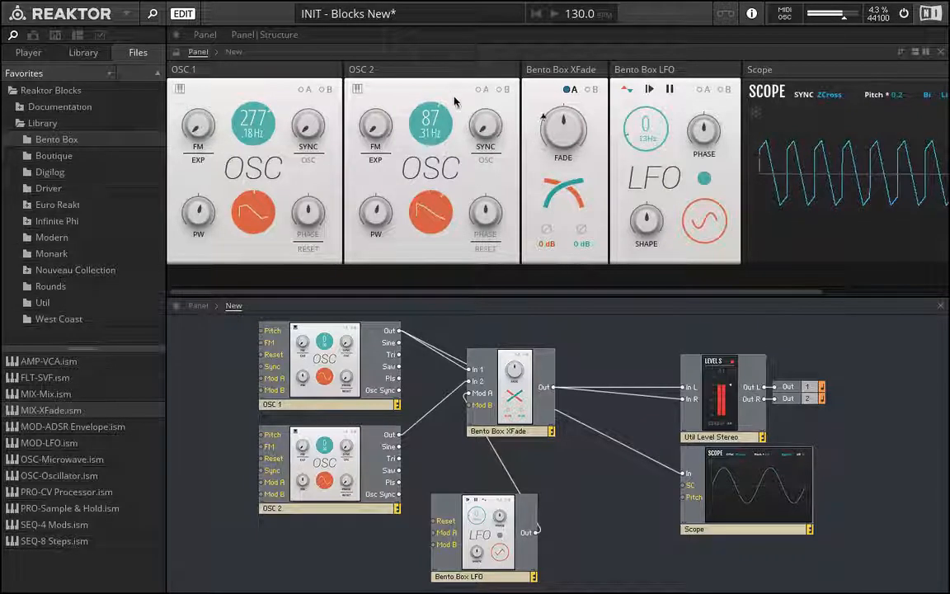
left_click_drag(424, 215, 425, 221)
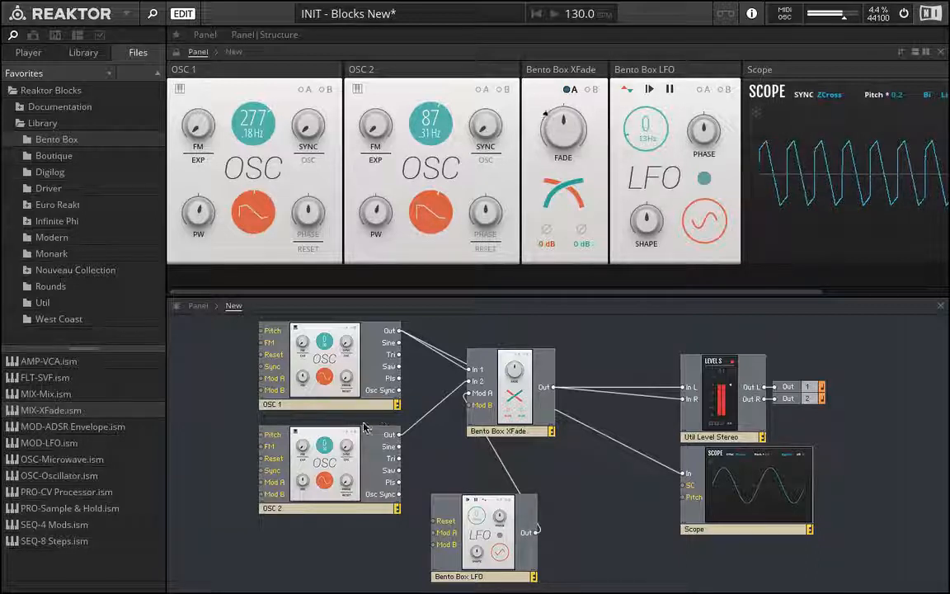
Step: Connect OSC 2's Sine output to OSC 1's FM input and raise OSC 1's FM amount to about 15.8
left_click(357, 467)
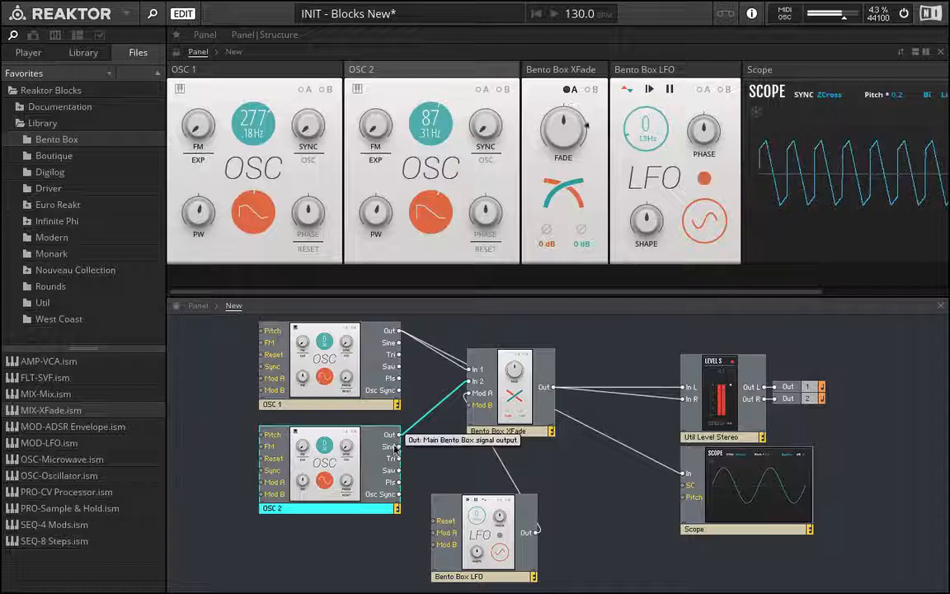
left_click_drag(403, 453, 260, 342)
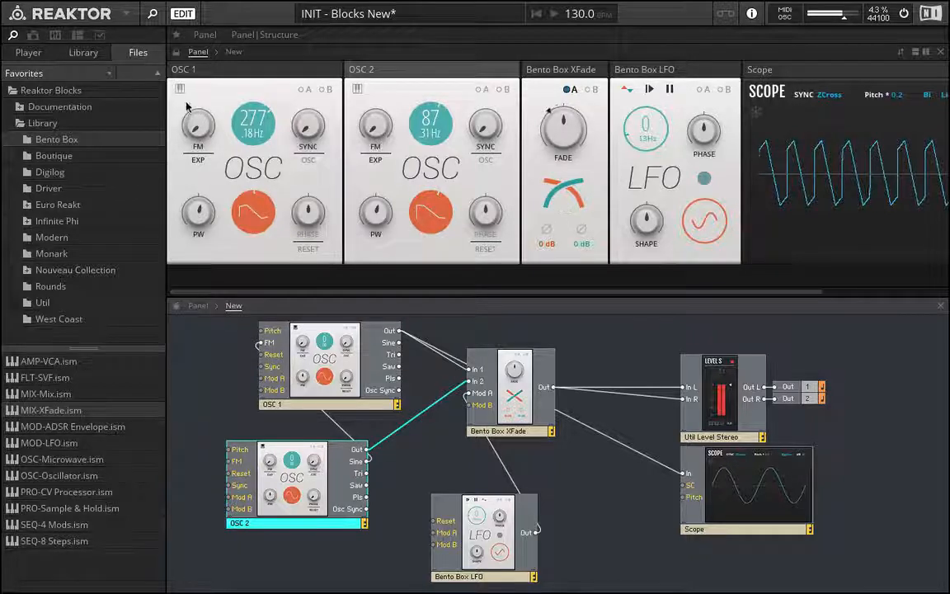
left_click_drag(197, 130, 191, 115)
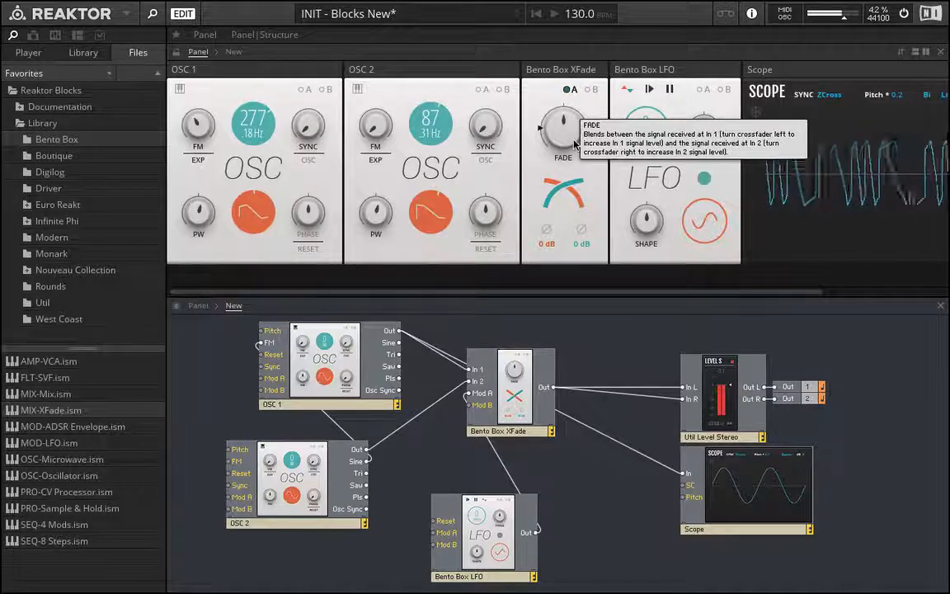
left_click_drag(575, 126, 574, 144)
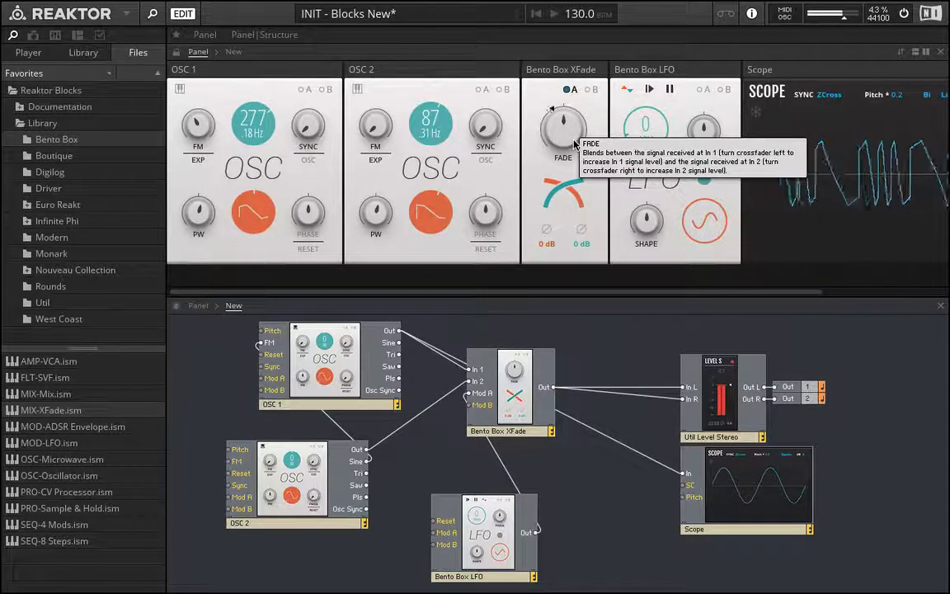
Step: Insert an AMP-VCA block between the XFade's Out and both Util Level Stereo inputs, replacing the direct wires
left_click_drag(45, 360, 609, 474)
left_click_drag(639, 526, 617, 462)
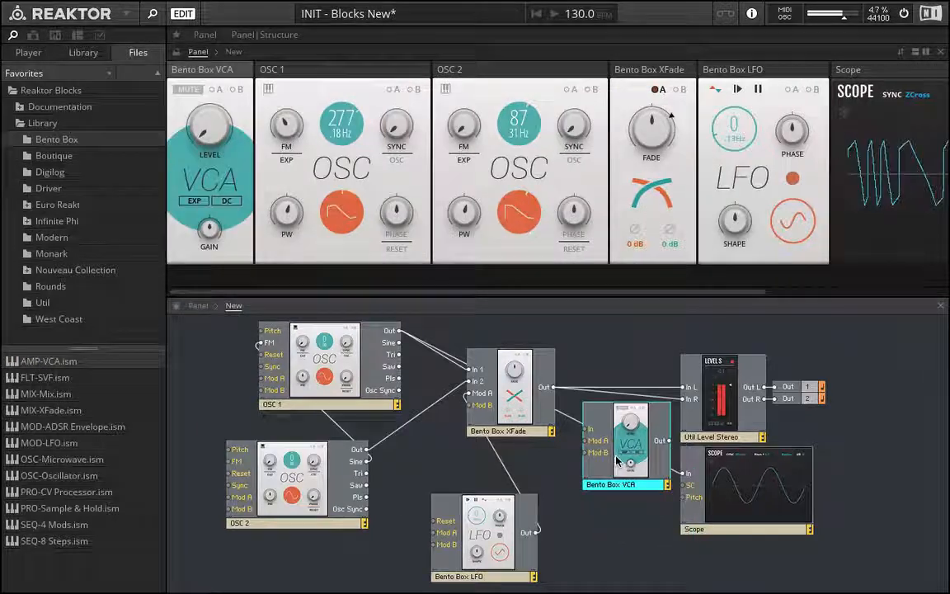
left_click(615, 394)
key("Delete")
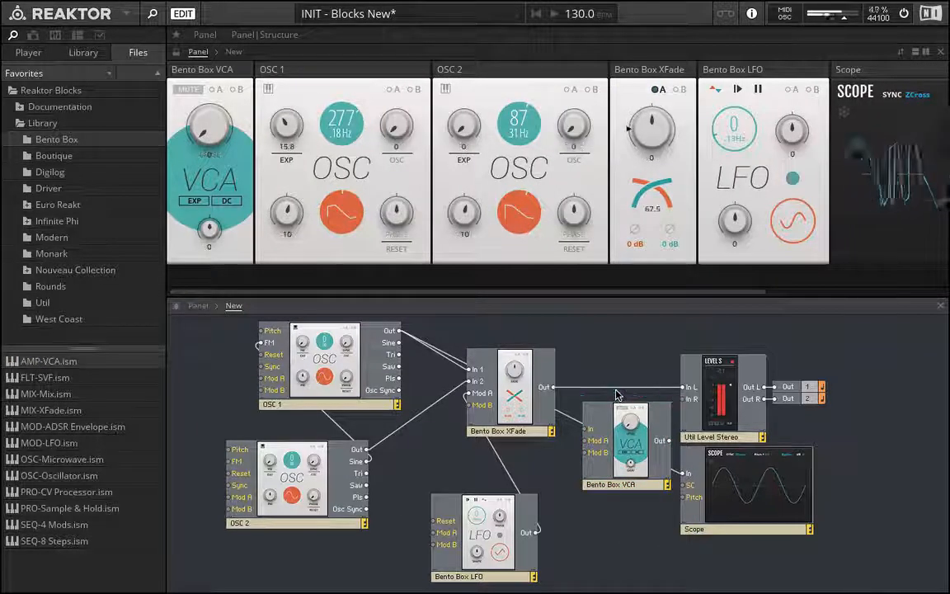
left_click(613, 388)
key("Delete")
left_click_drag(594, 406, 578, 382)
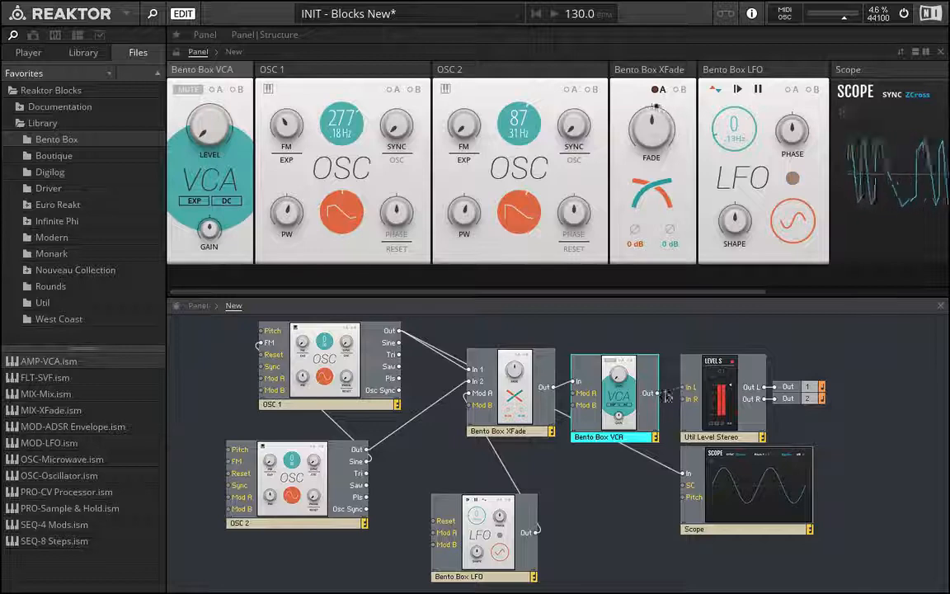
left_click_drag(705, 386, 689, 399)
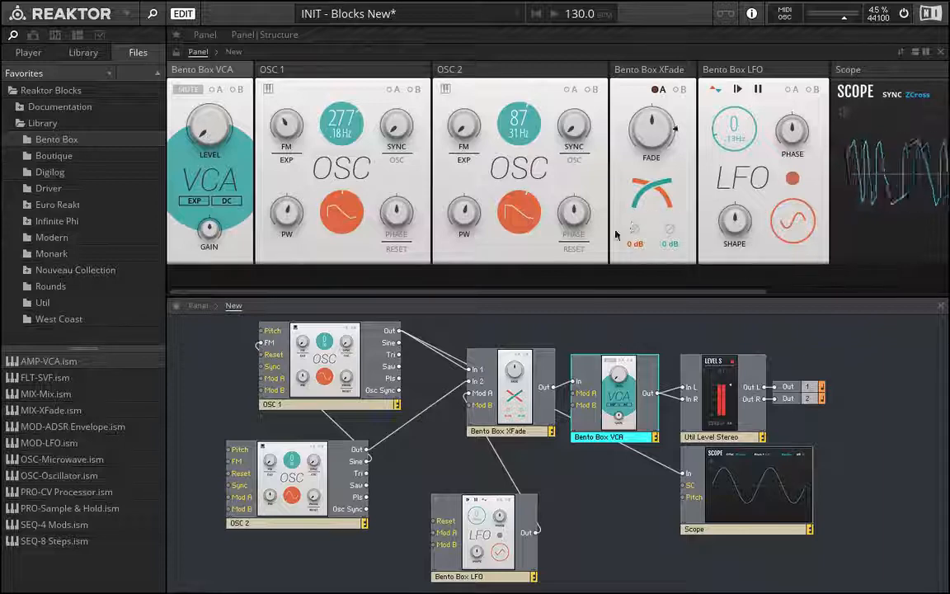
Step: Place the Bento Box VCA between the LFO and the Scope in the panel and raise its Level to about 26
scroll(622, 239, "right", 5)
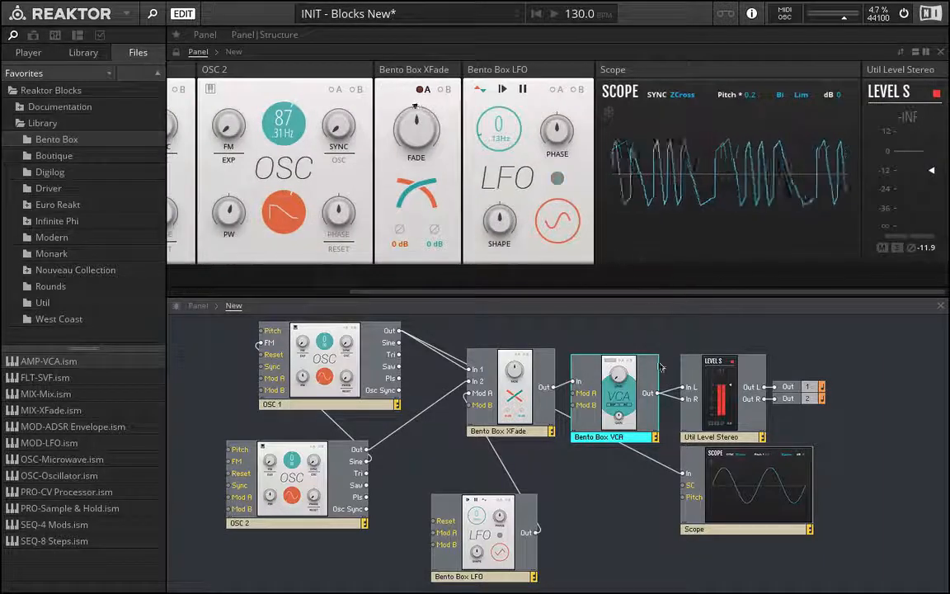
scroll(535, 290, "left", 5)
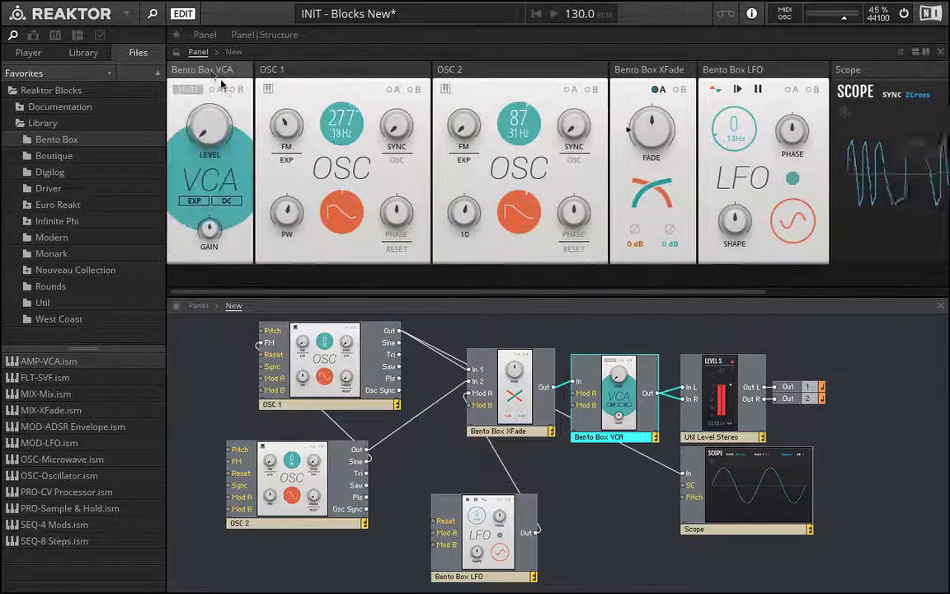
left_click_drag(198, 71, 716, 72)
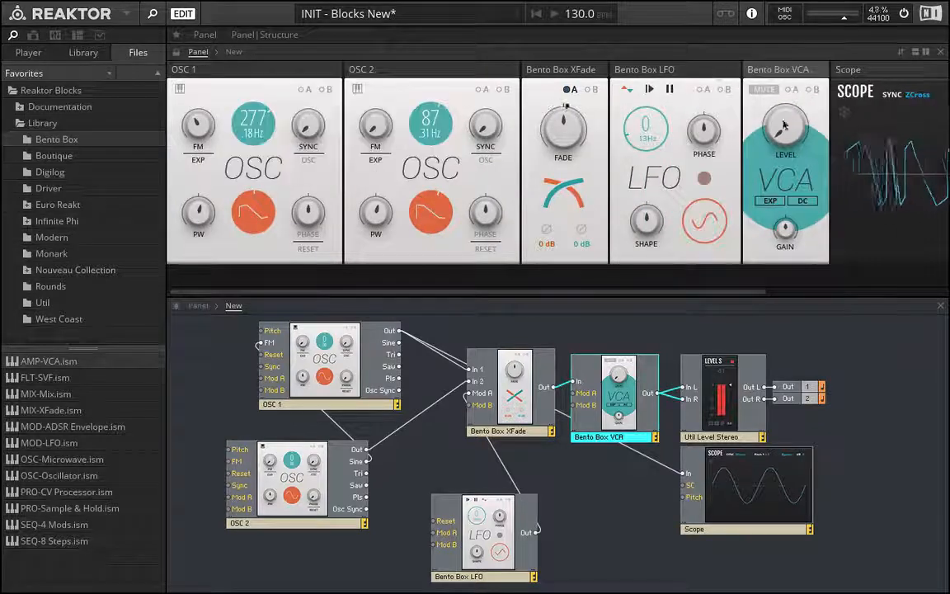
left_click_drag(784, 125, 788, 192)
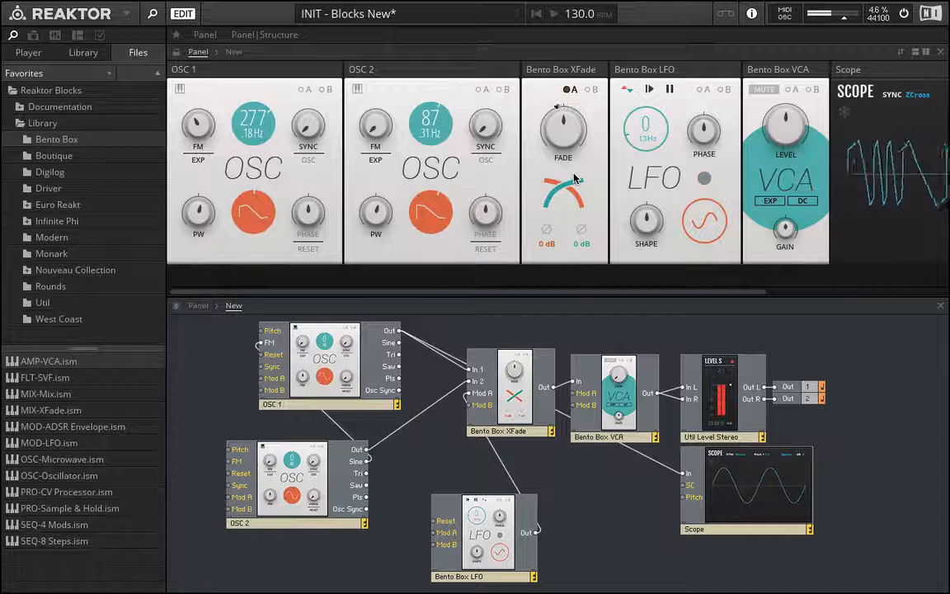
Step: Tune OSC 2 to 146.83 Hz and OSC 1 to 329.63 Hz with an FM amount of 16.8
left_click_drag(441, 123, 448, 96)
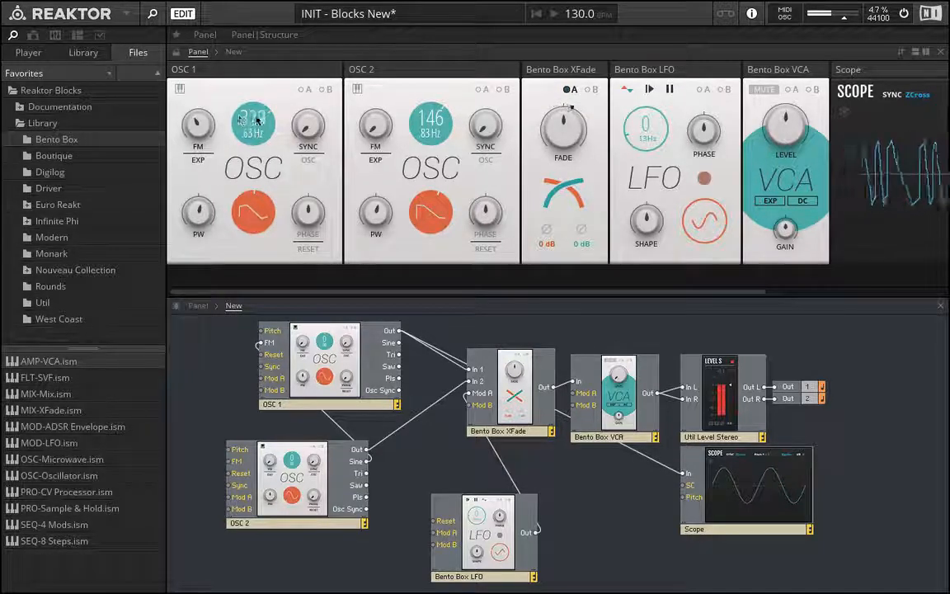
left_click_drag(247, 128, 209, 121)
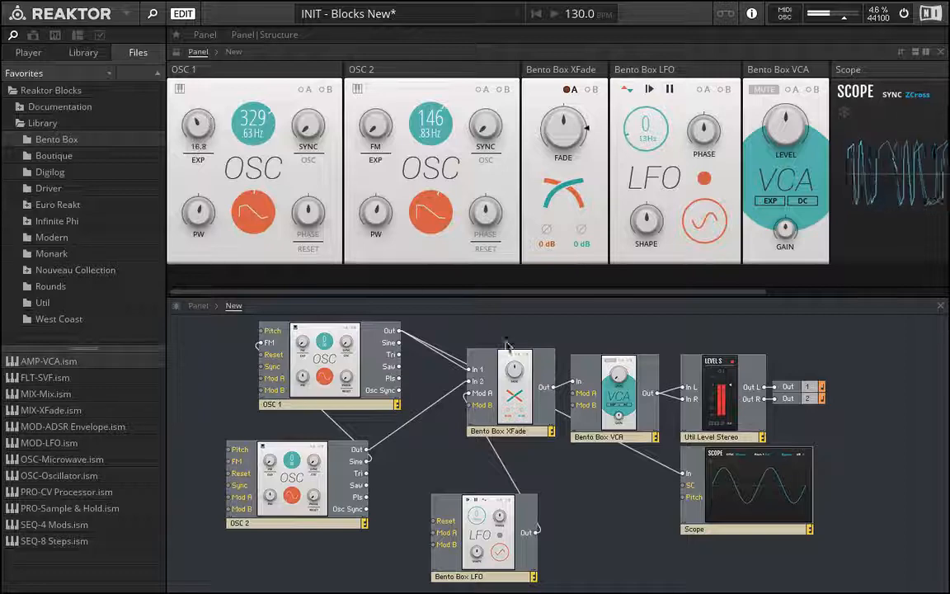
Step: Connect the LFO's Out to OSC 2's Mod A and apply modulation A to OSC 2's pitch
left_click_drag(492, 522, 469, 510)
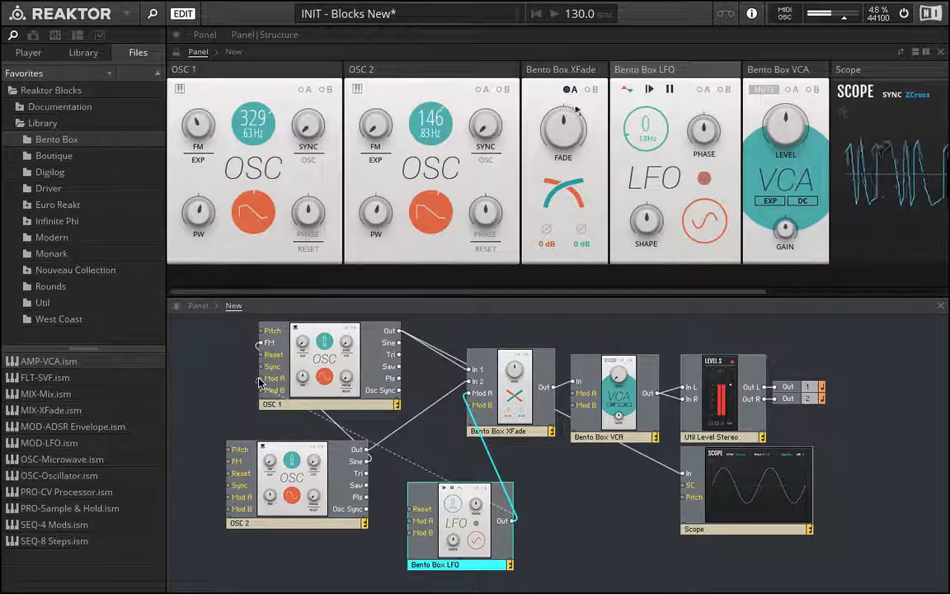
left_click_drag(260, 382, 240, 501)
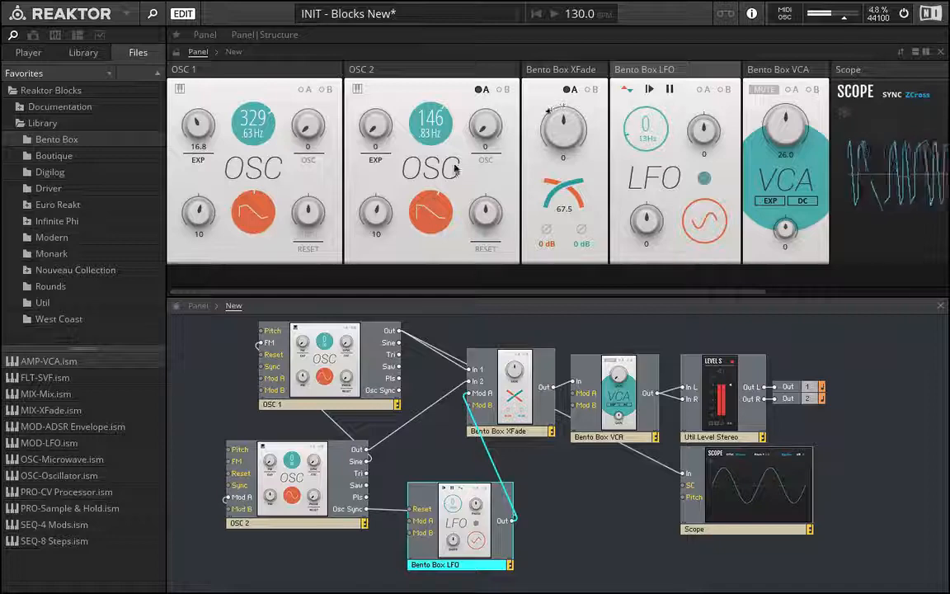
left_click(481, 91)
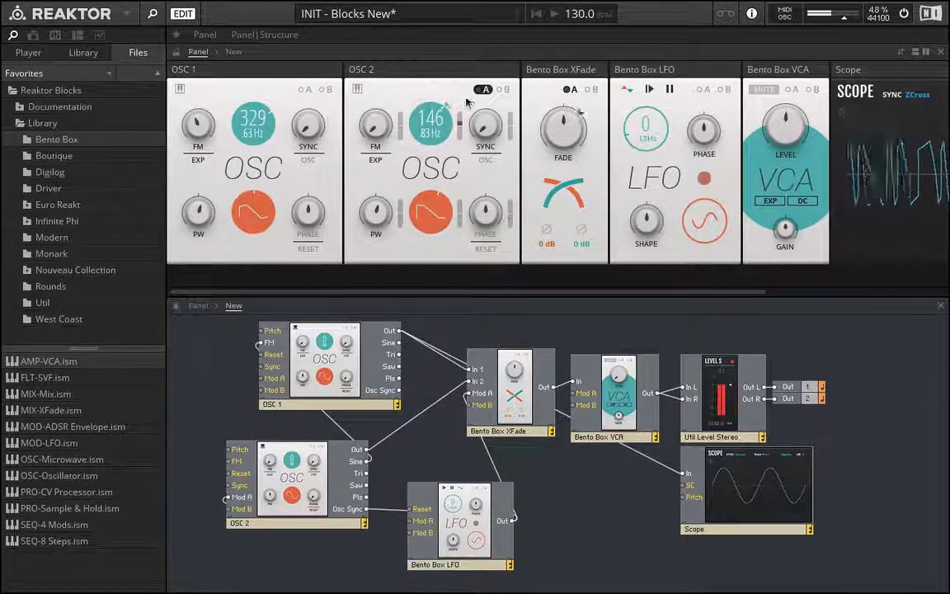
left_click(480, 90)
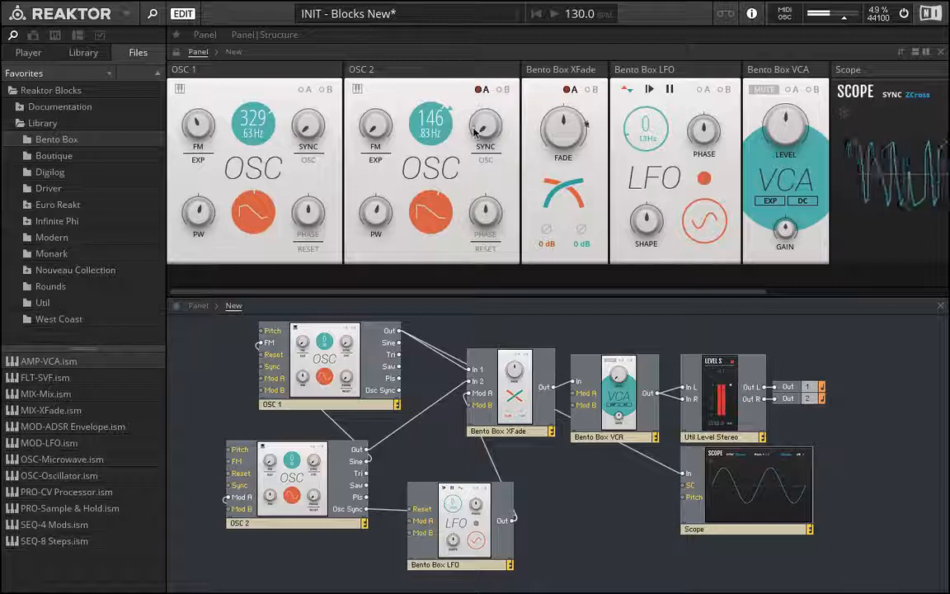
left_click(481, 91)
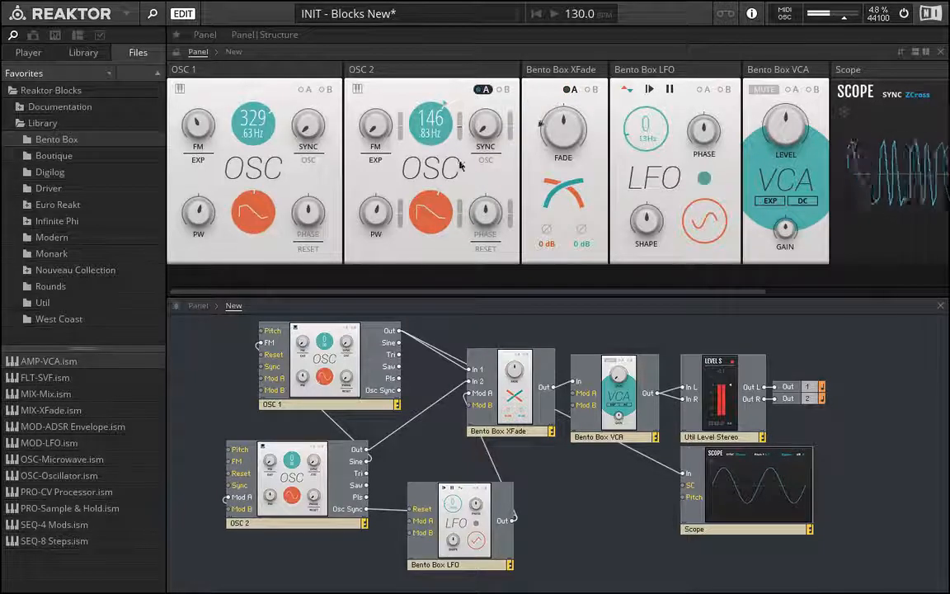
left_click(485, 90)
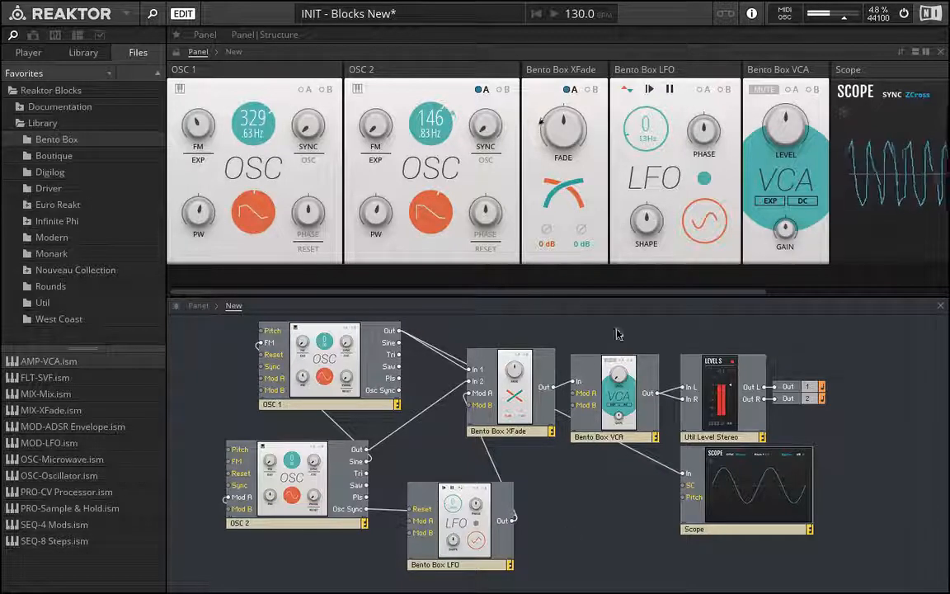
Step: Disconnect the Scope from OSC 1's Out and move it below the Util Level Stereo block in the structure
mouse_move(635, 384)
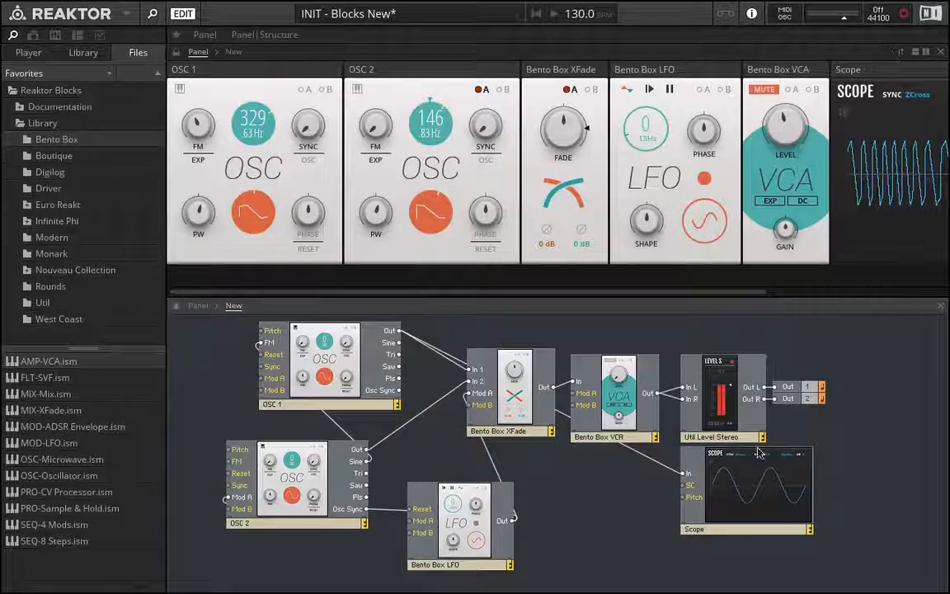
left_click_drag(758, 453, 753, 474)
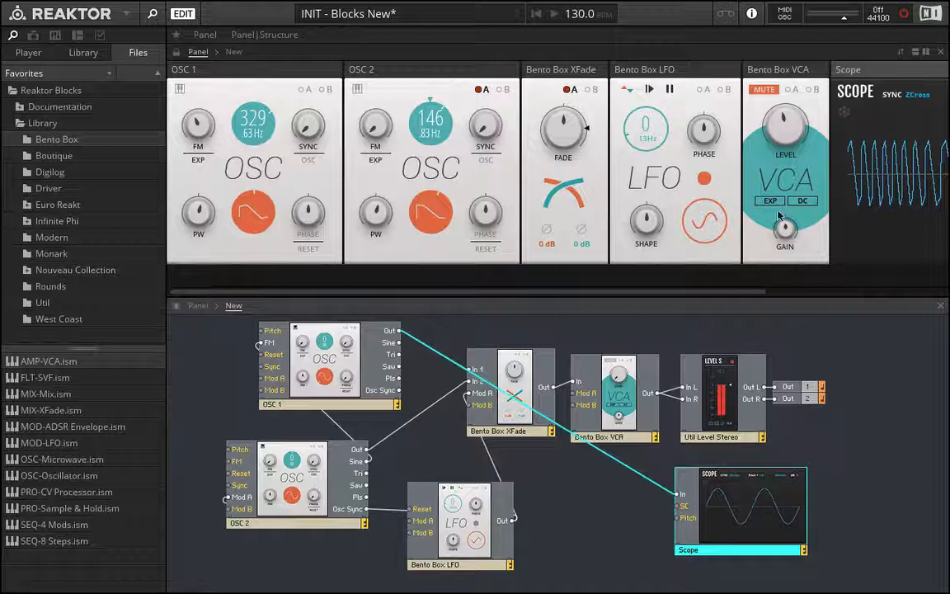
left_click(424, 375)
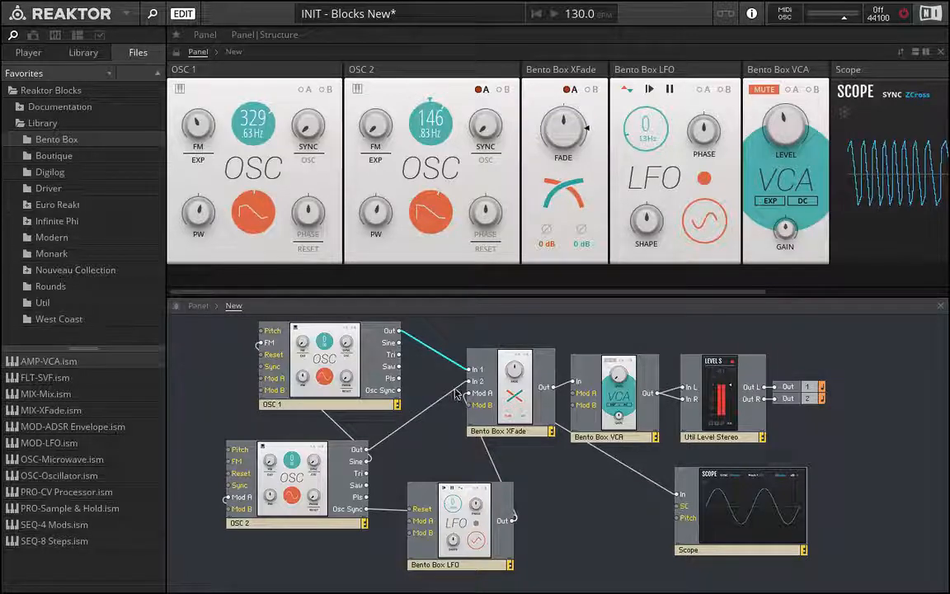
left_click_drag(678, 536, 566, 545)
left_click_drag(627, 518, 624, 516)
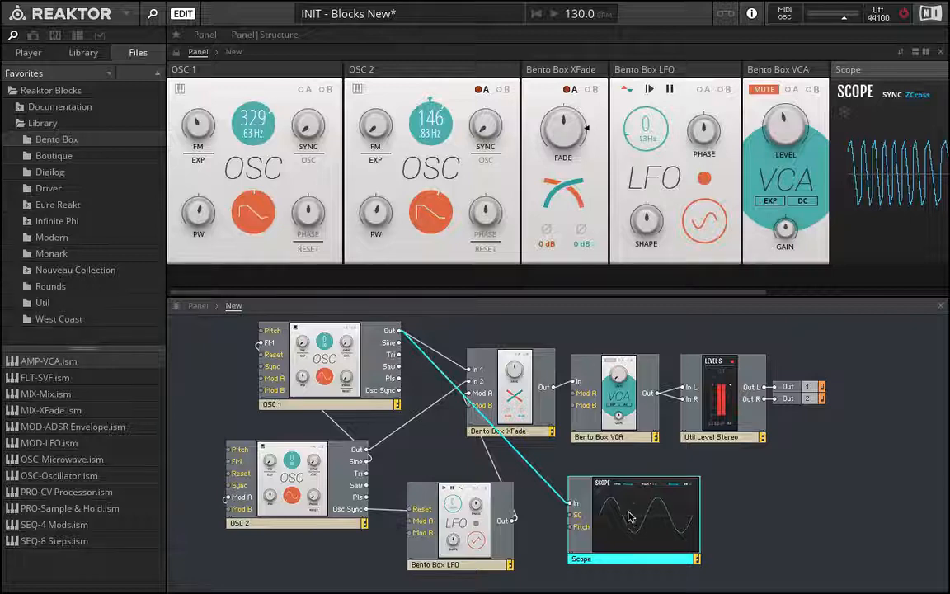
left_click(542, 485)
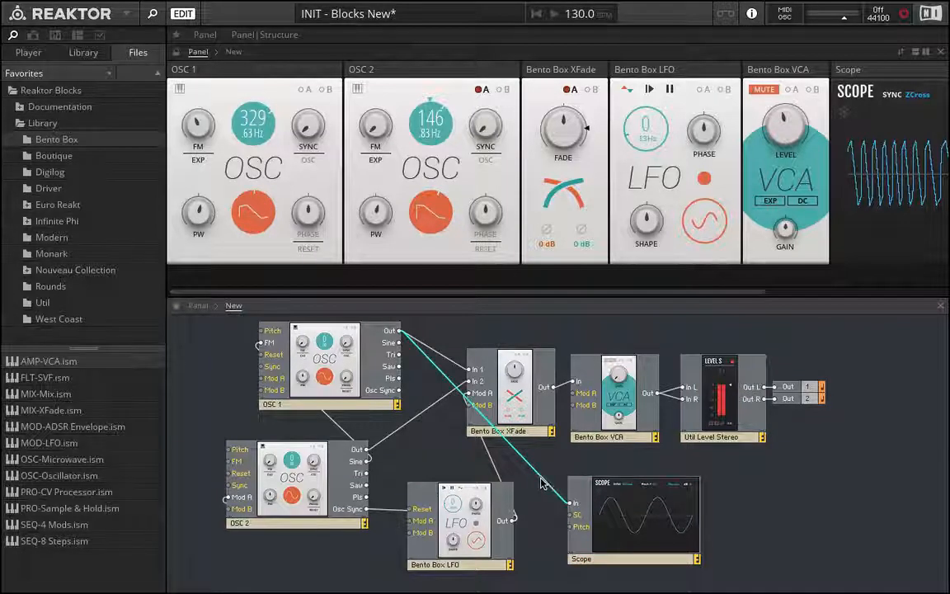
key("Delete")
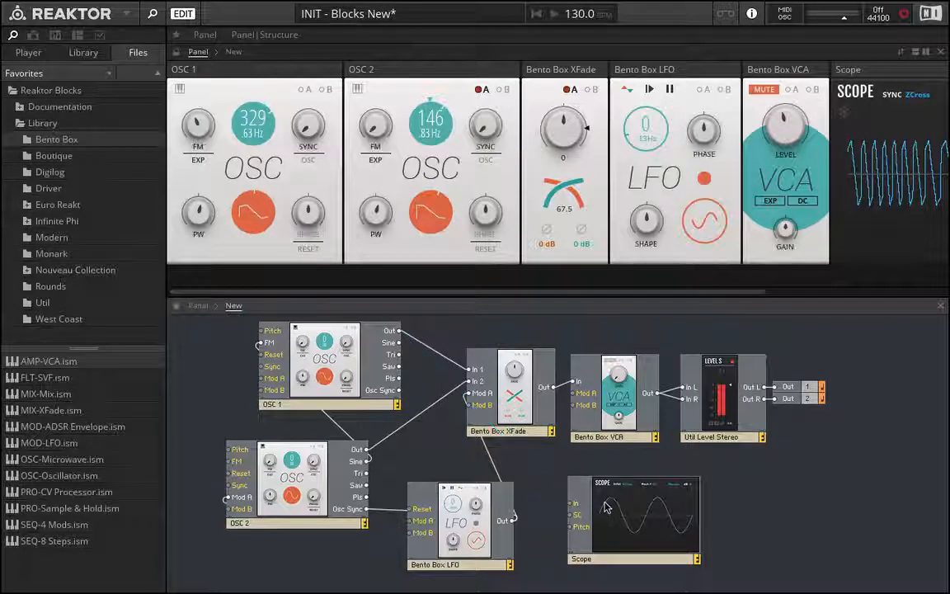
left_click_drag(604, 507, 742, 498)
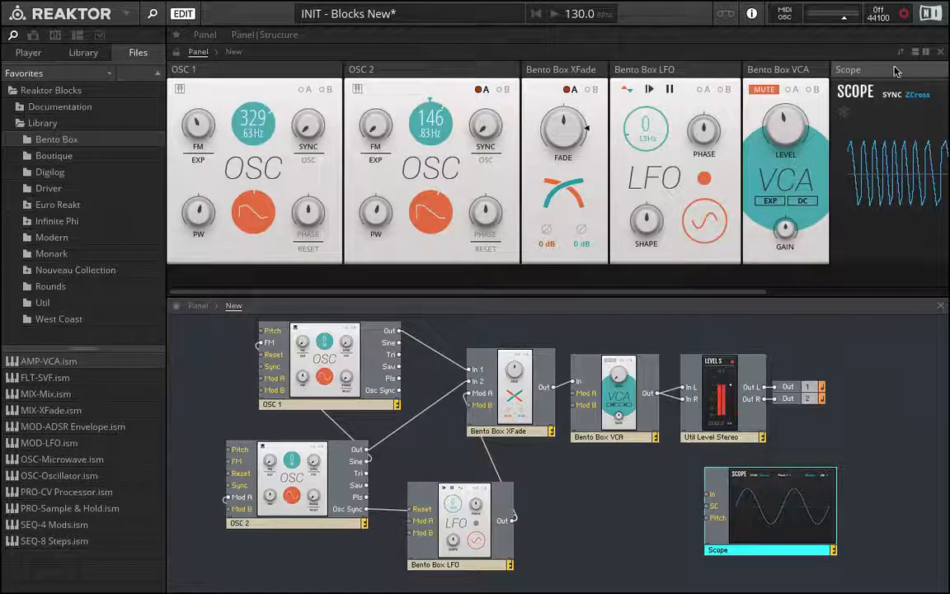
Step: Unmute the VCA and connect its Out to the Scope's In
left_click(773, 90)
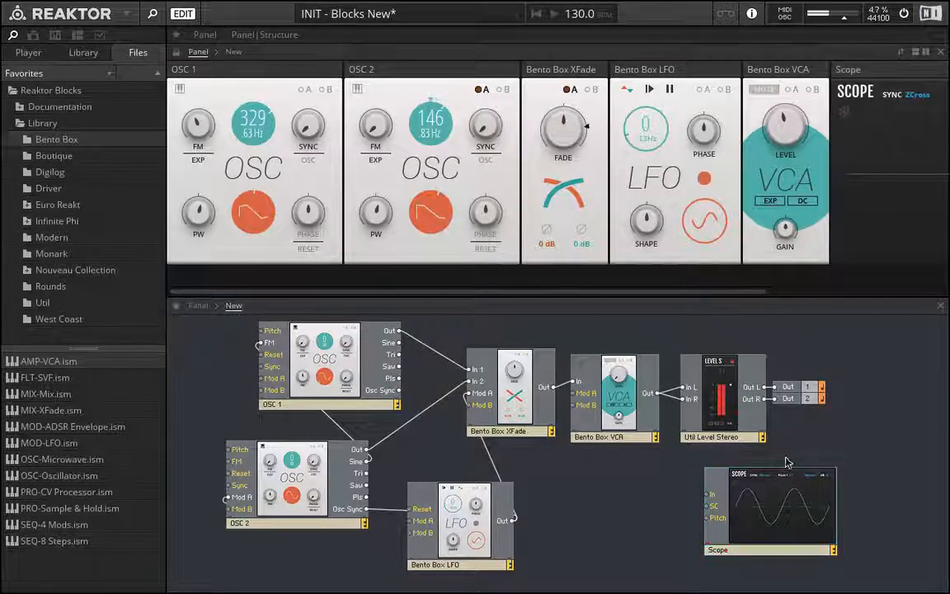
left_click_drag(672, 460, 710, 493)
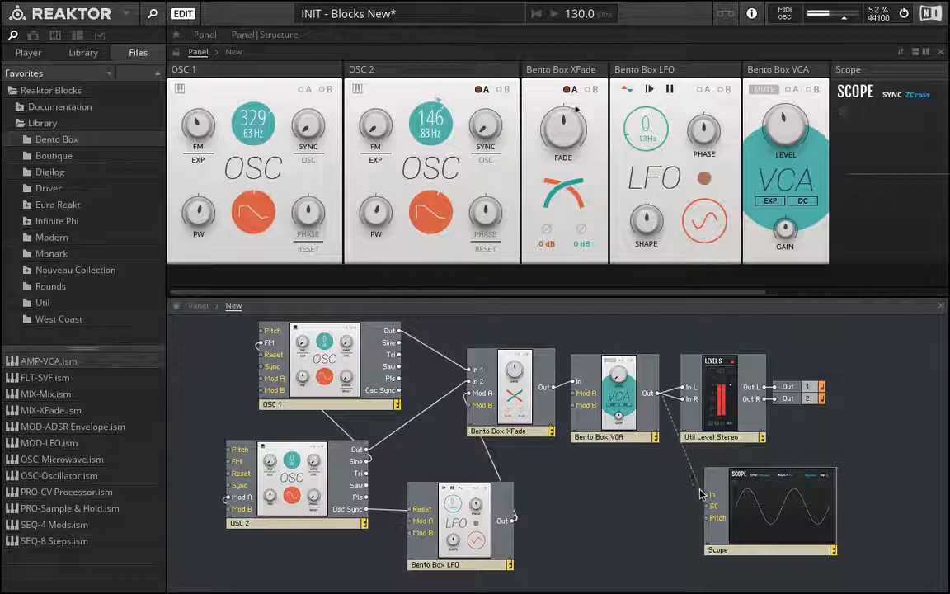
Step: Set the Scope's dB gain to 15
left_click_drag(752, 298, 948, 287)
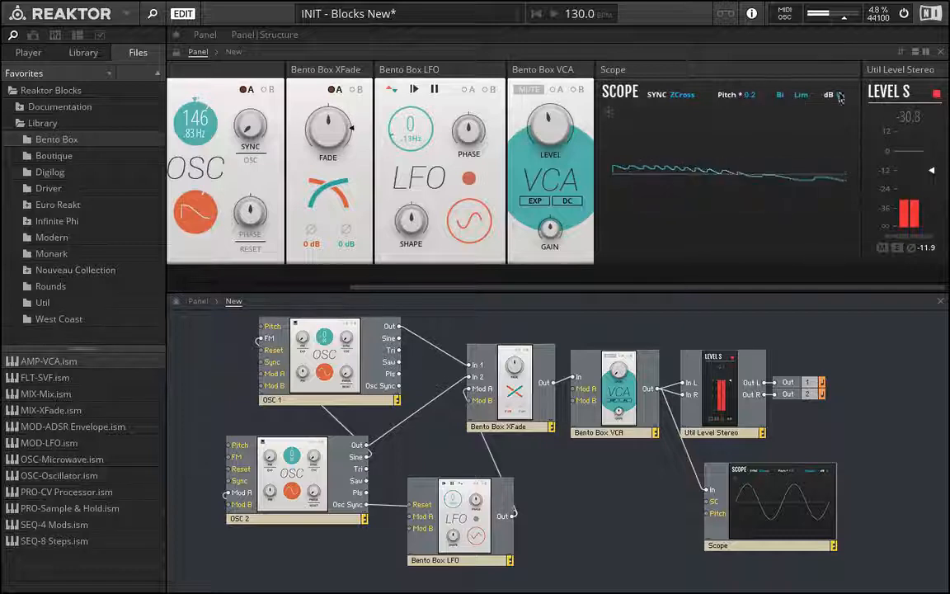
left_click_drag(831, 85, 755, 173)
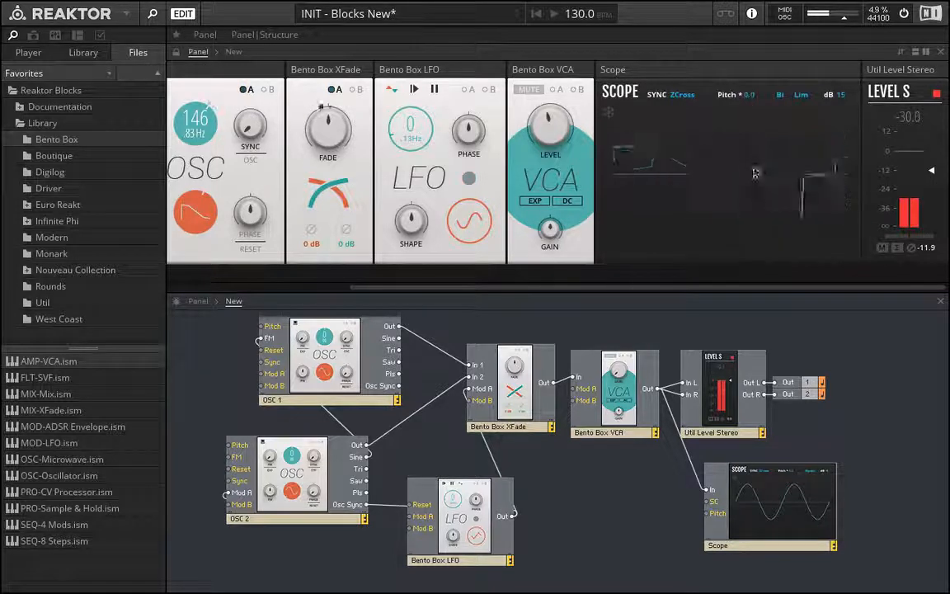
Step: Set the Scope's Pitch to 0.5 and mute the VCA
left_click_drag(766, 89, 776, 62)
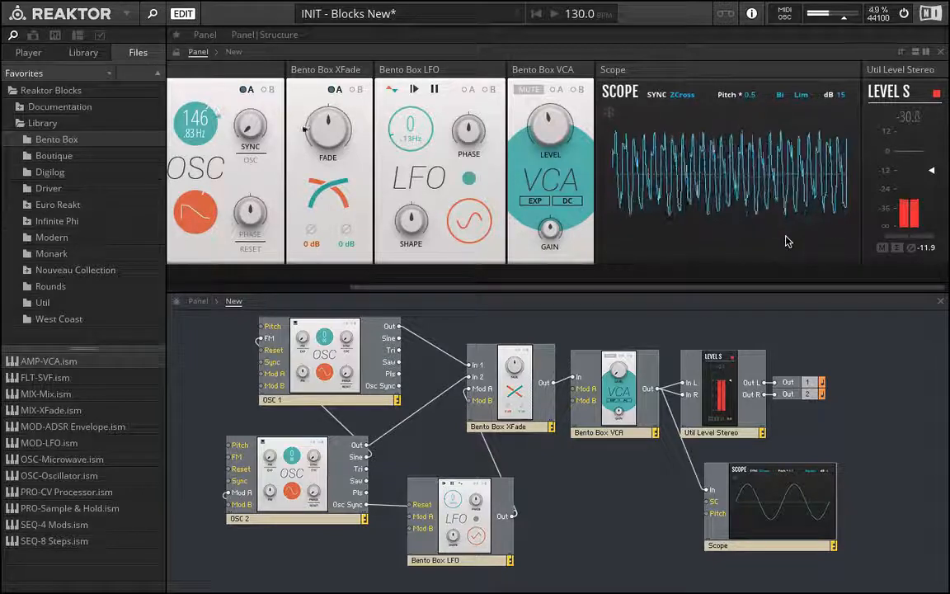
left_click(526, 91)
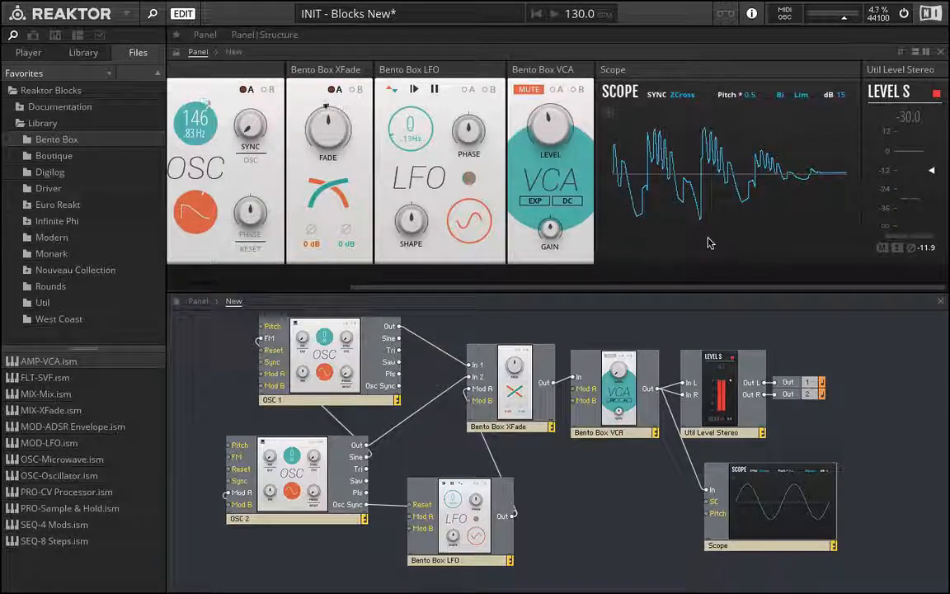
Step: Examine the Scope's description and the wiring between the VCA and Scope by selecting each block in the structure
left_click(729, 468)
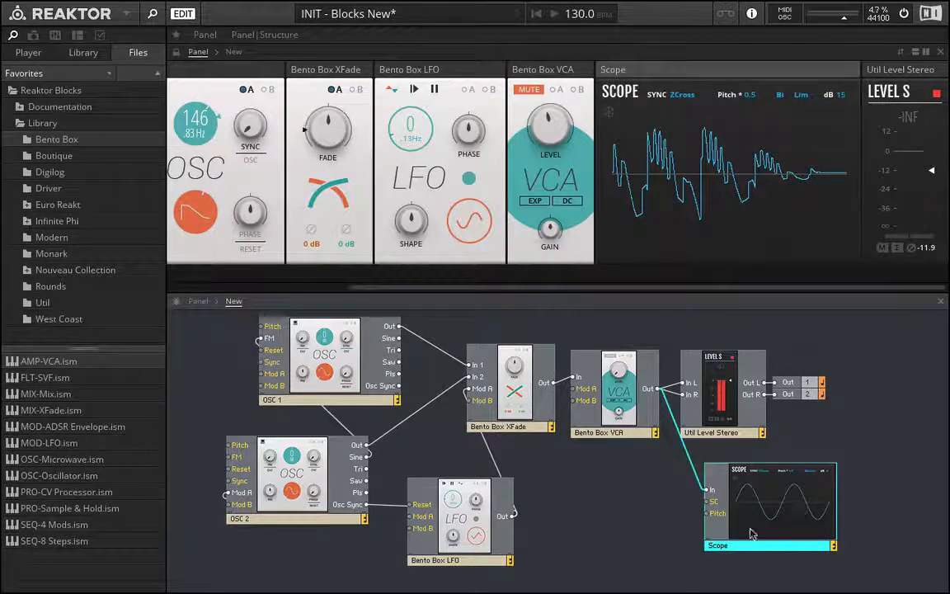
mouse_move(768, 544)
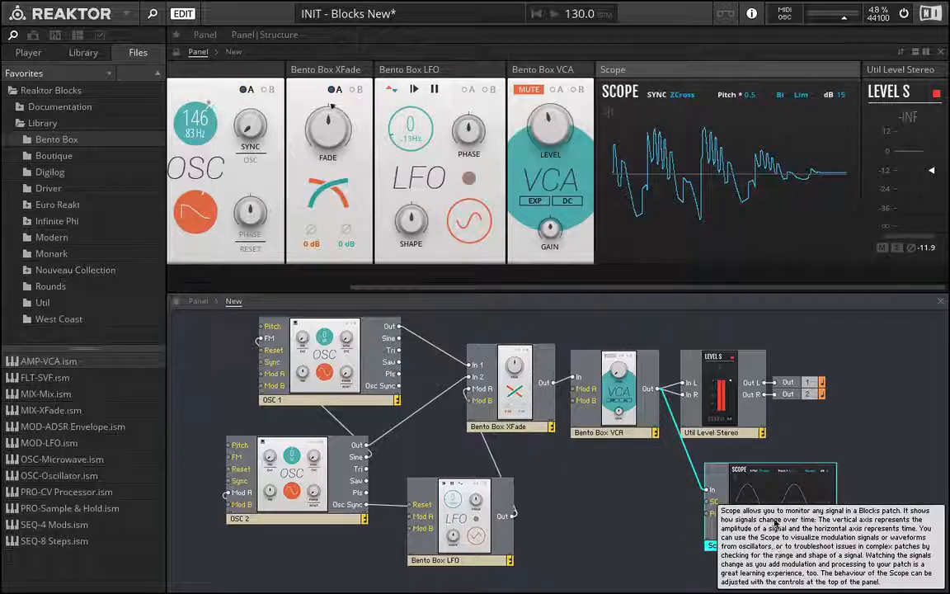
left_click(610, 390)
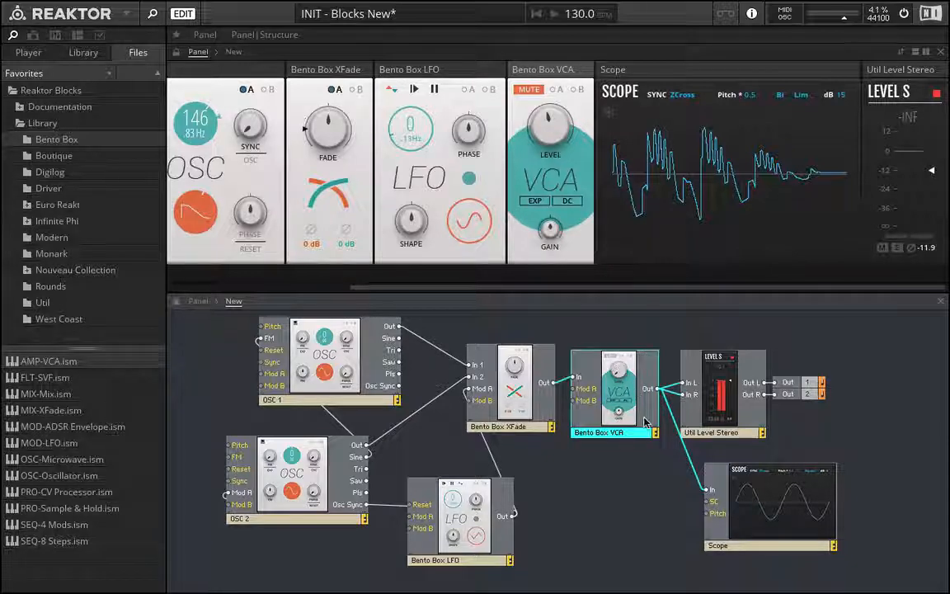
mouse_move(645, 421)
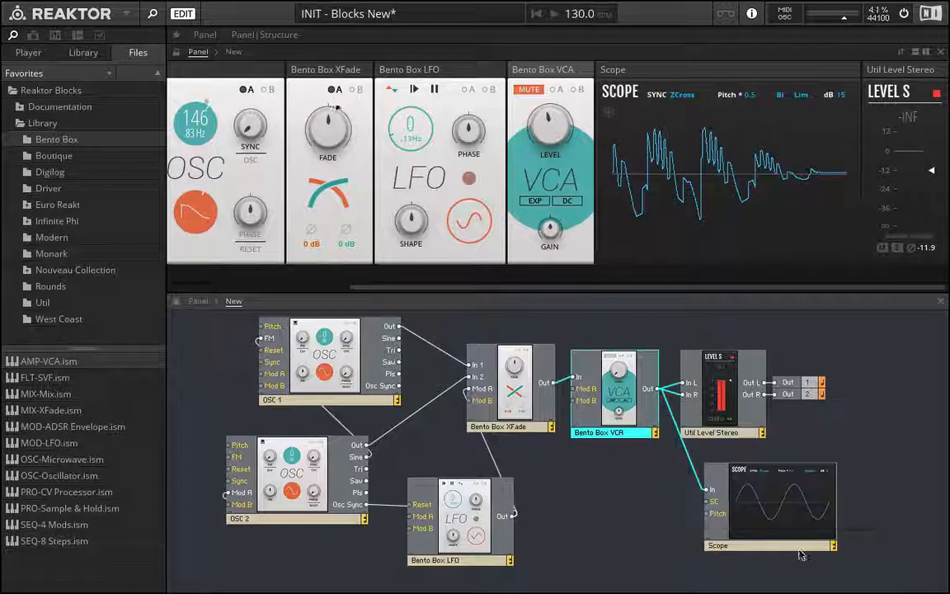
left_click(806, 492)
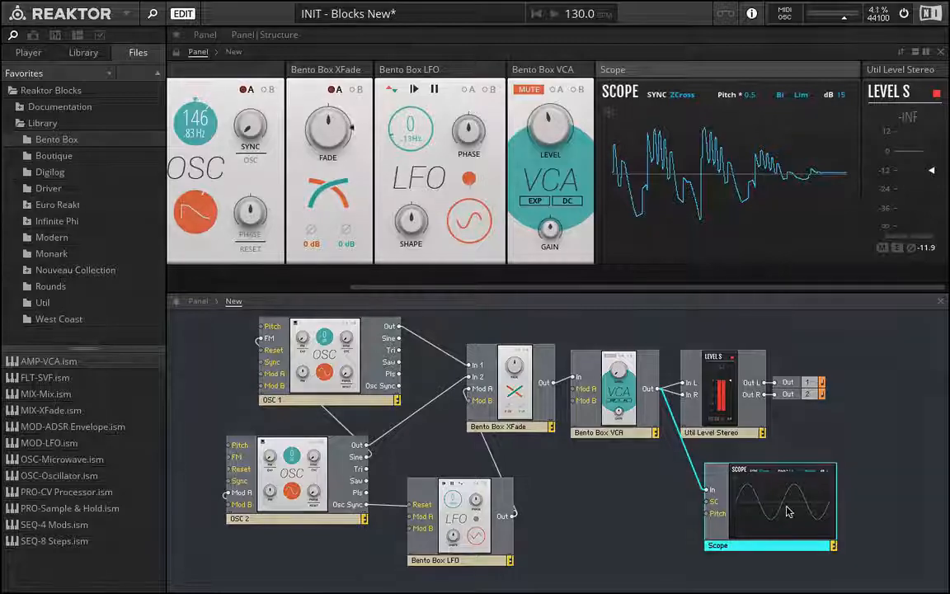